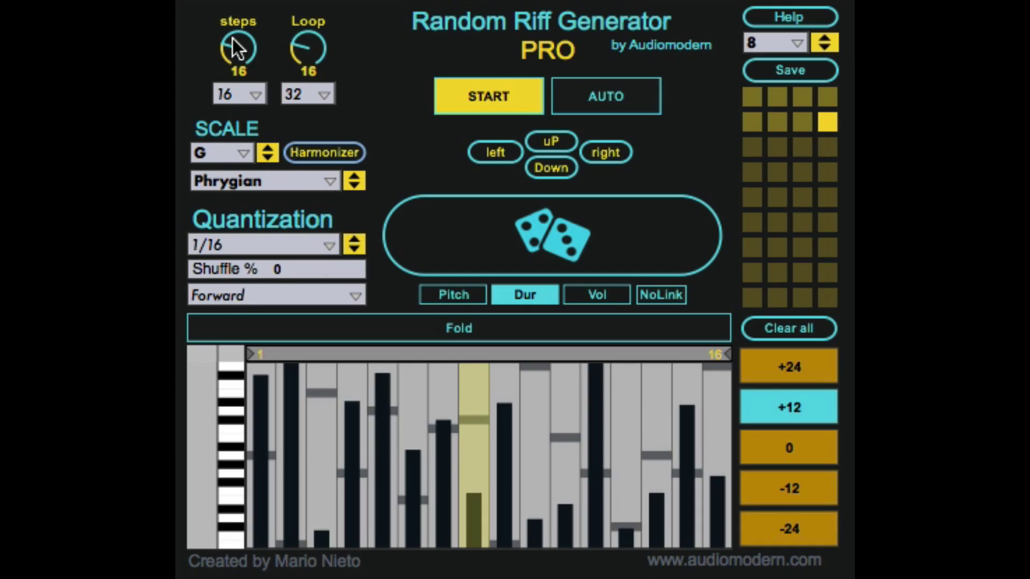
- Set the loop length to 16 and look through the available root notes and scales
{"action": "mouse_move", "coordinate": [307, 51]}
{"action": "left_mouse_down"}
{"action": "mouse_move", "coordinate": [307, 91]}
{"action": "mouse_move", "coordinate": [307, 52]}
{"action": "left_mouse_up"}
{"action": "left_click", "coordinate": [237, 149]}
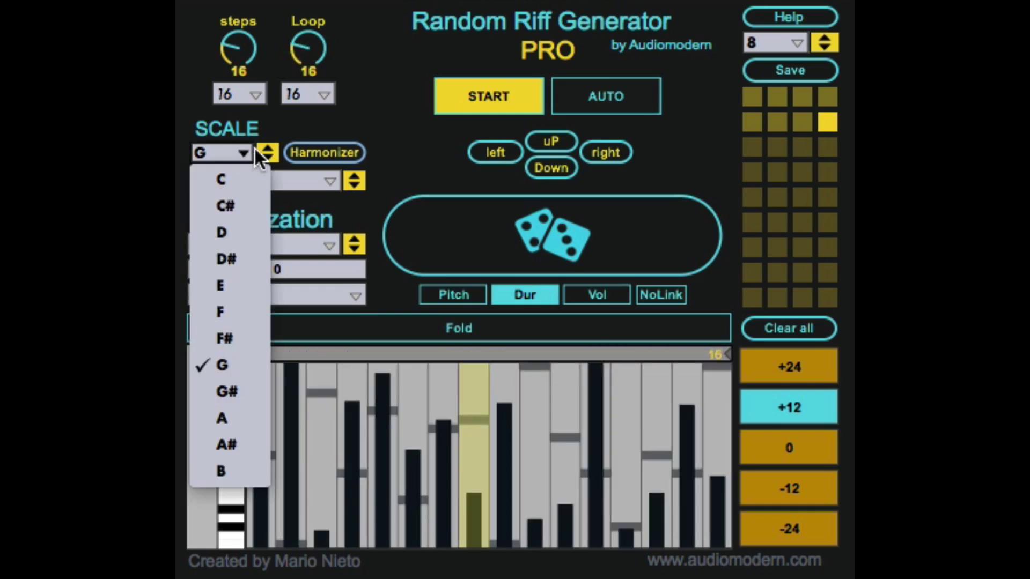
{"action": "left_click", "coordinate": [266, 175]}
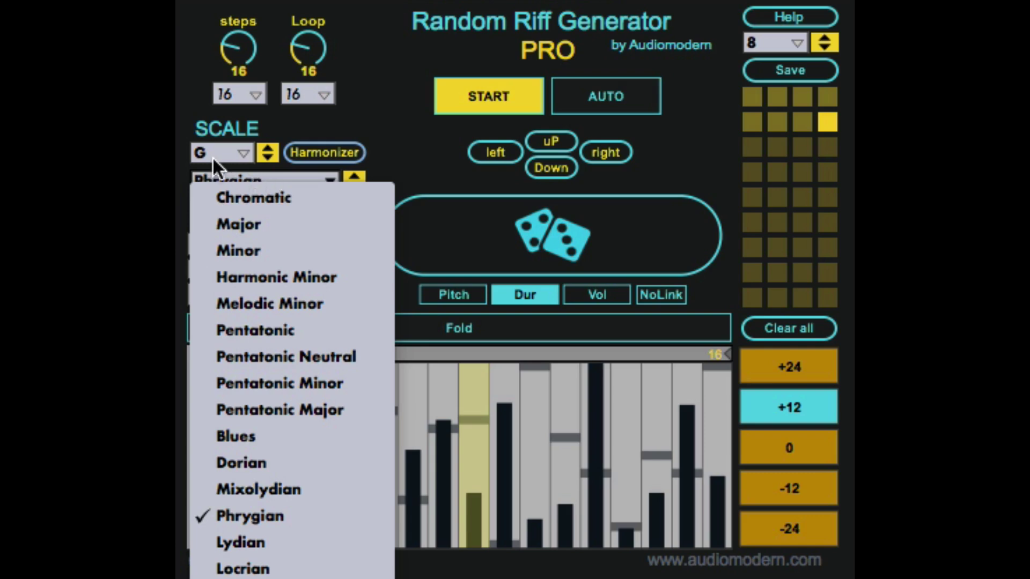
{"action": "left_click", "coordinate": [214, 151]}
{"action": "left_click", "coordinate": [292, 173]}
{"action": "left_click", "coordinate": [379, 126]}
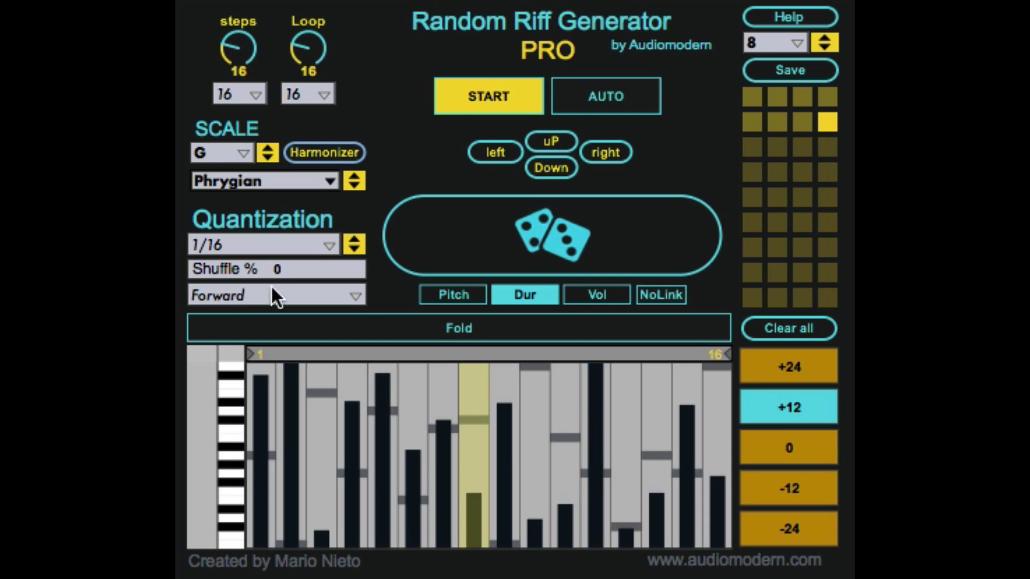
- Recall stored presets 1, 7, 6 and 1 again in turn, and end on preset 8
{"action": "left_click", "coordinate": [745, 98]}
{"action": "left_click", "coordinate": [810, 118]}
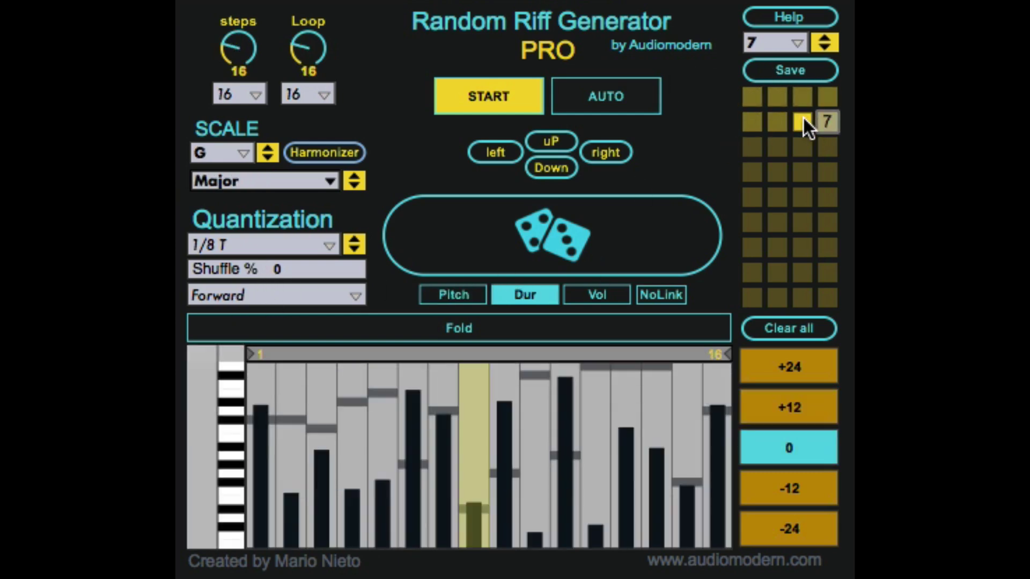
{"action": "left_click", "coordinate": [769, 118]}
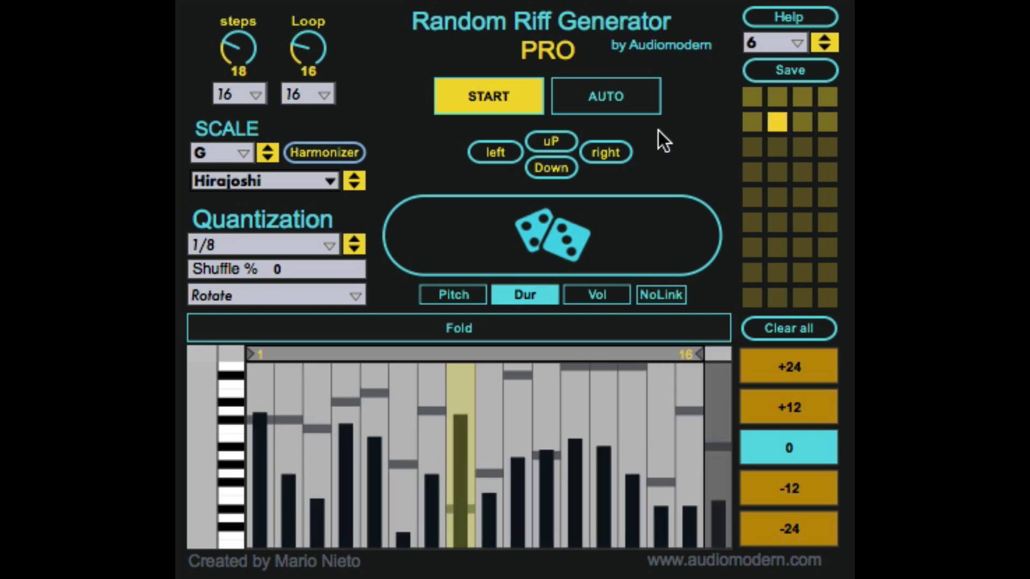
{"action": "left_click", "coordinate": [746, 96]}
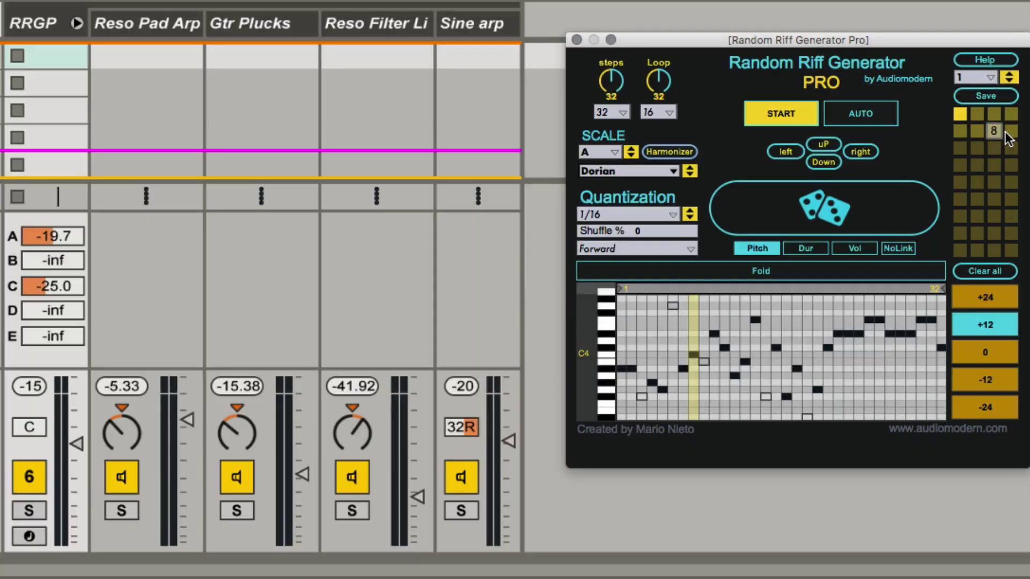
{"action": "left_click", "coordinate": [1010, 132]}
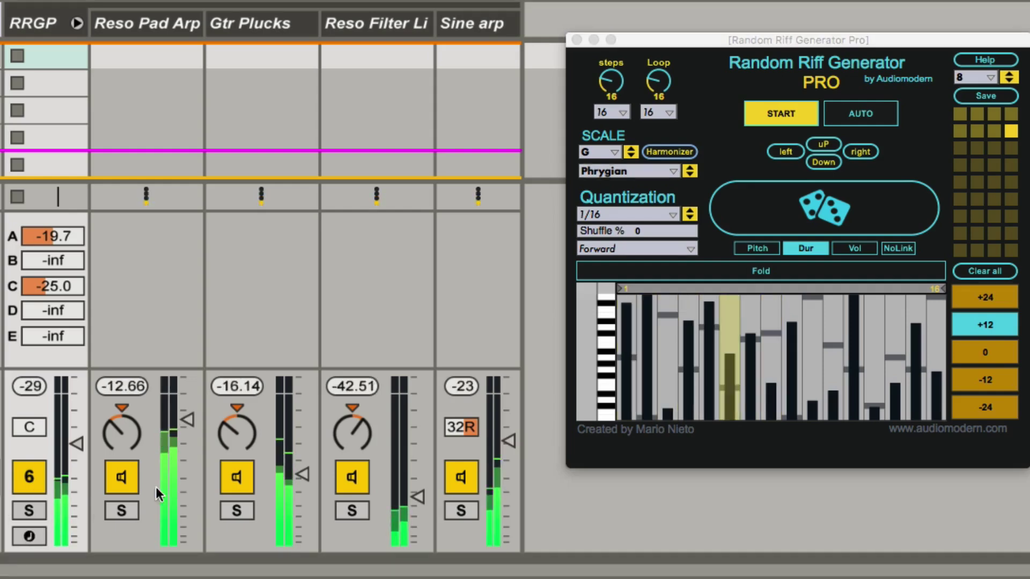
- Rebalance the mixer: raise the Reso Filter Li and Gtr Plucks track volumes and lower the Reso Pad Arp volume
{"action": "left_click_drag", "start_coordinate": [424, 491], "coordinate": [423, 434]}
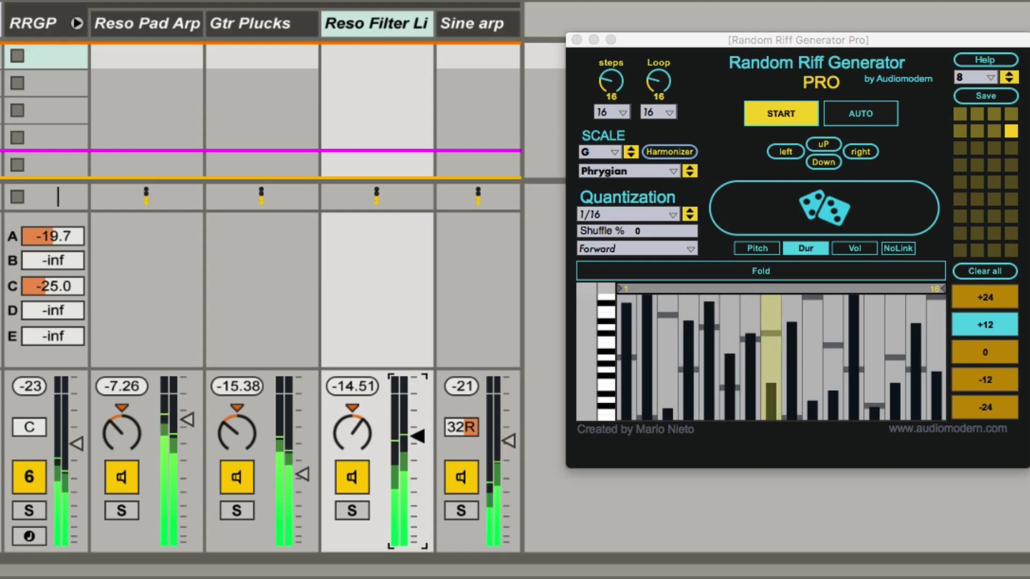
{"action": "left_click", "coordinate": [479, 440]}
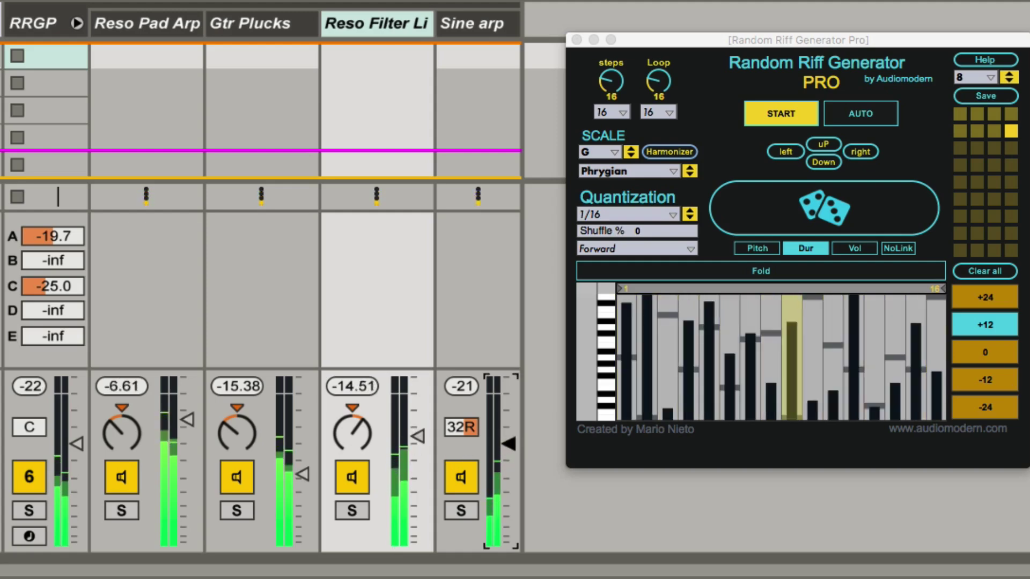
{"action": "left_click_drag", "start_coordinate": [291, 469], "coordinate": [298, 454]}
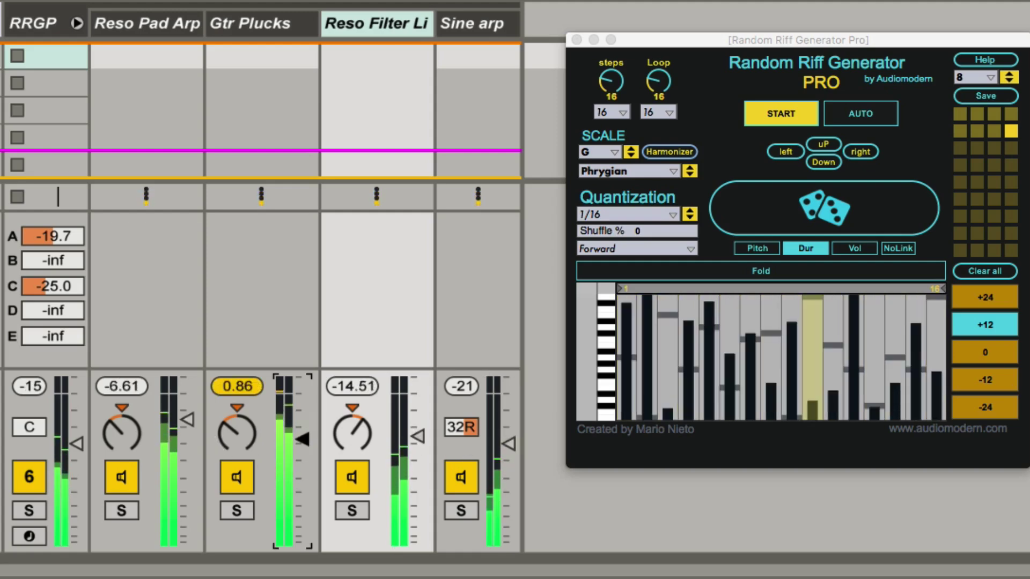
{"action": "left_click_drag", "start_coordinate": [187, 419], "coordinate": [188, 440]}
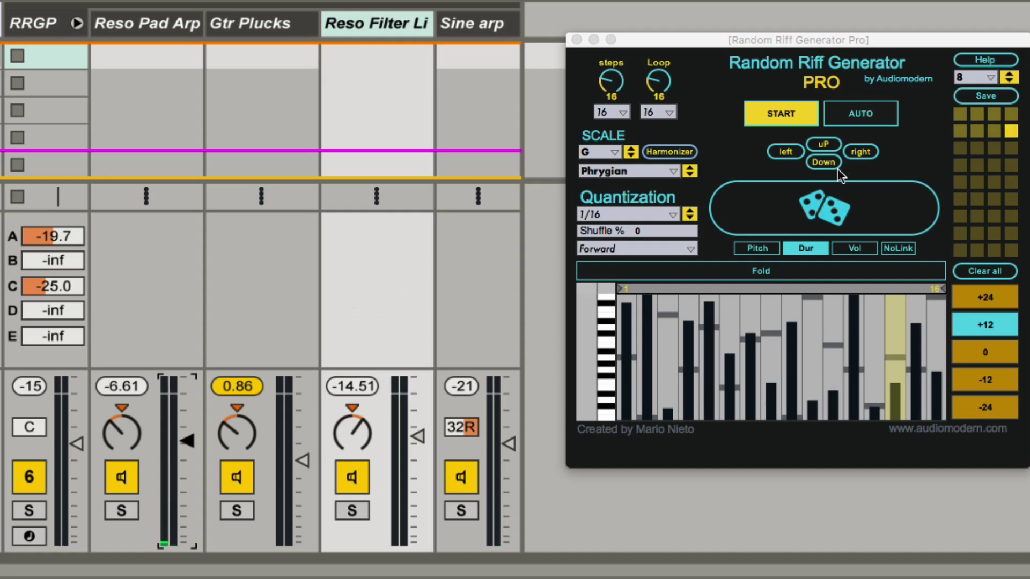
- Switch to preset slot 9 and randomize the riff's note durations
{"action": "left_click", "coordinate": [960, 144]}
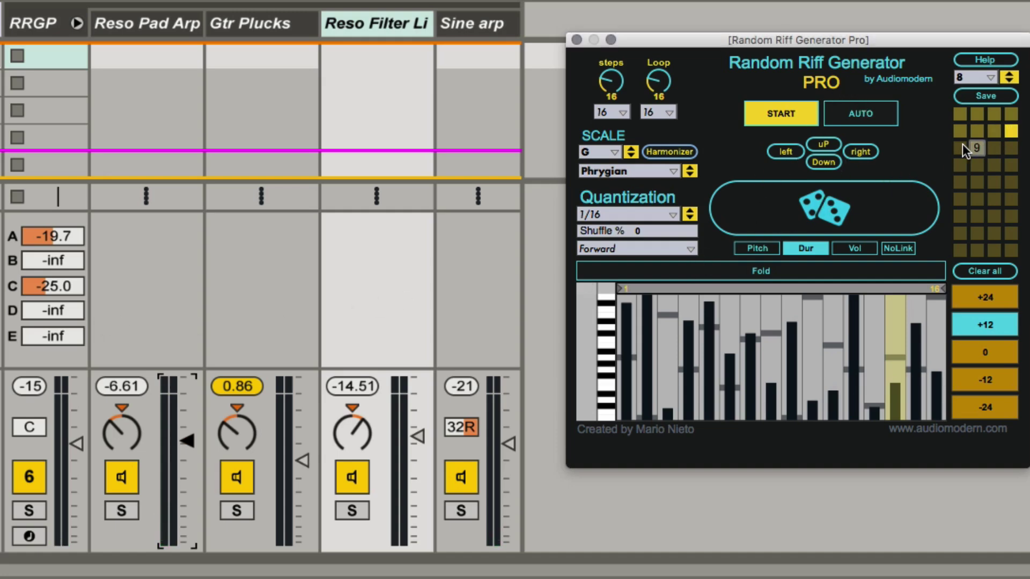
{"action": "left_click", "coordinate": [1010, 80]}
{"action": "left_click", "coordinate": [829, 214]}
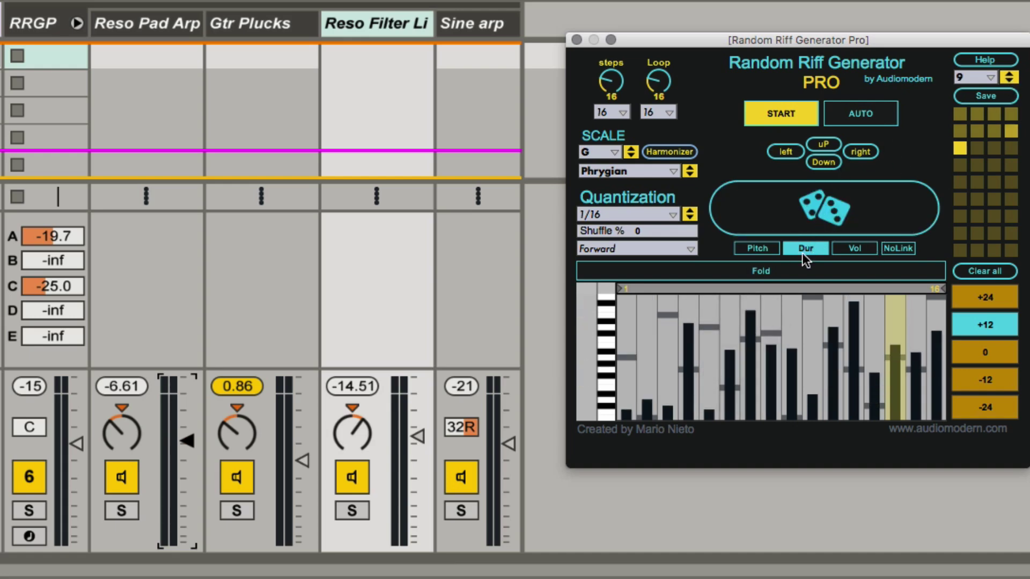
- Randomize the note pitches, and do the same for the note volumes
{"action": "left_click", "coordinate": [742, 248]}
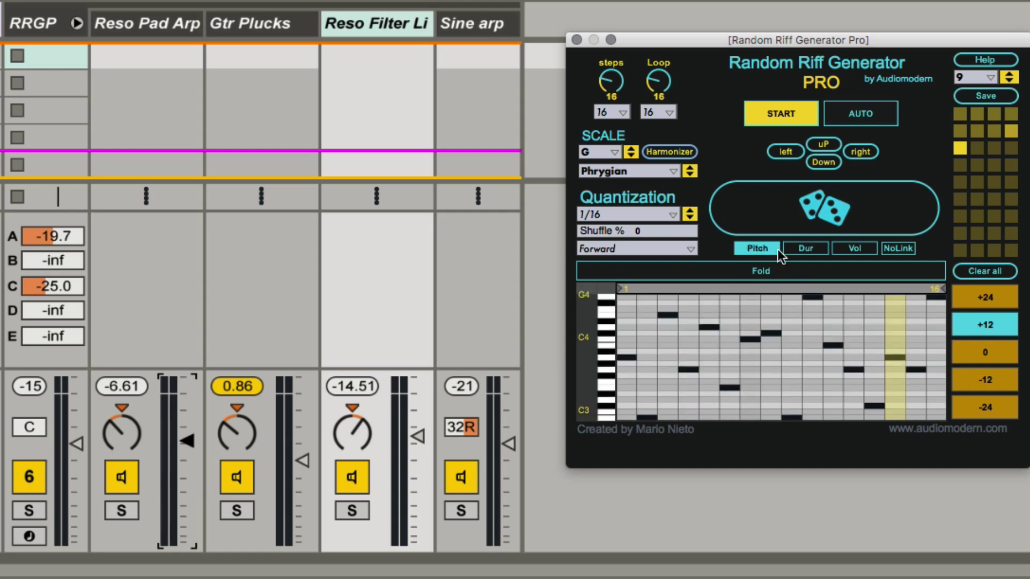
{"action": "left_click", "coordinate": [854, 249]}
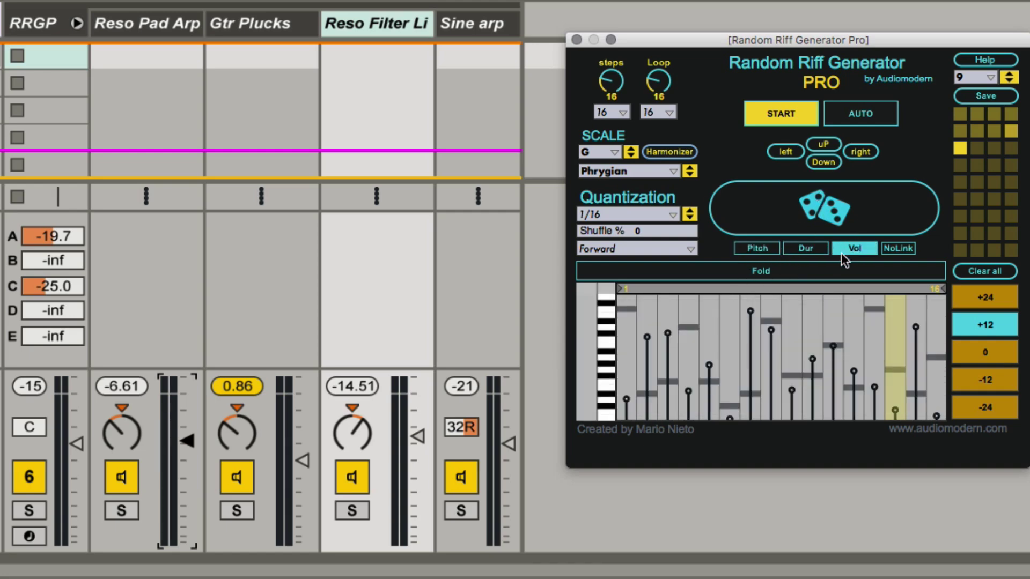
{"action": "left_click", "coordinate": [826, 211]}
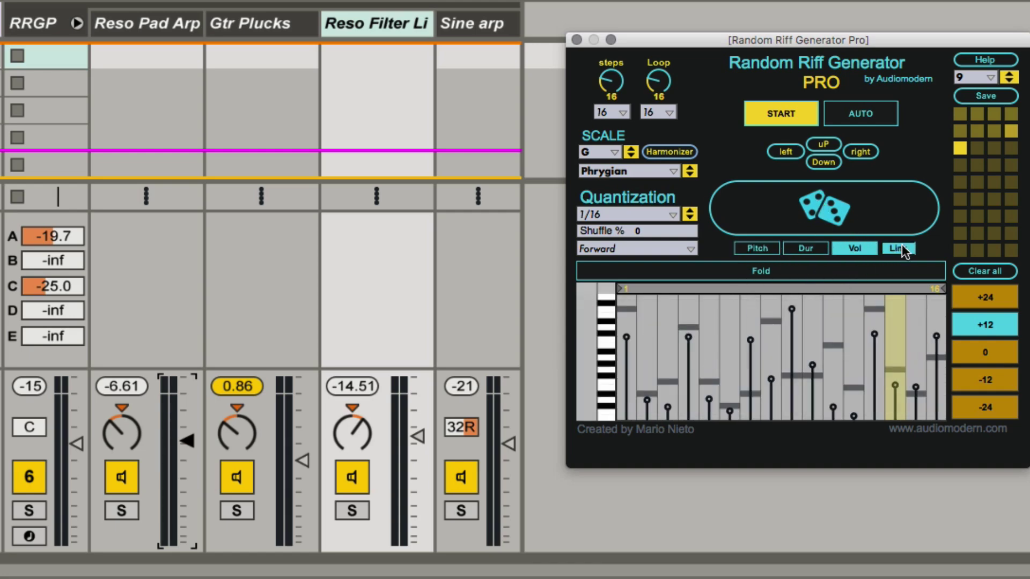
- With Link turned on, randomize the note volumes again and generate a new set of pitches during playback
{"action": "left_click", "coordinate": [812, 198]}
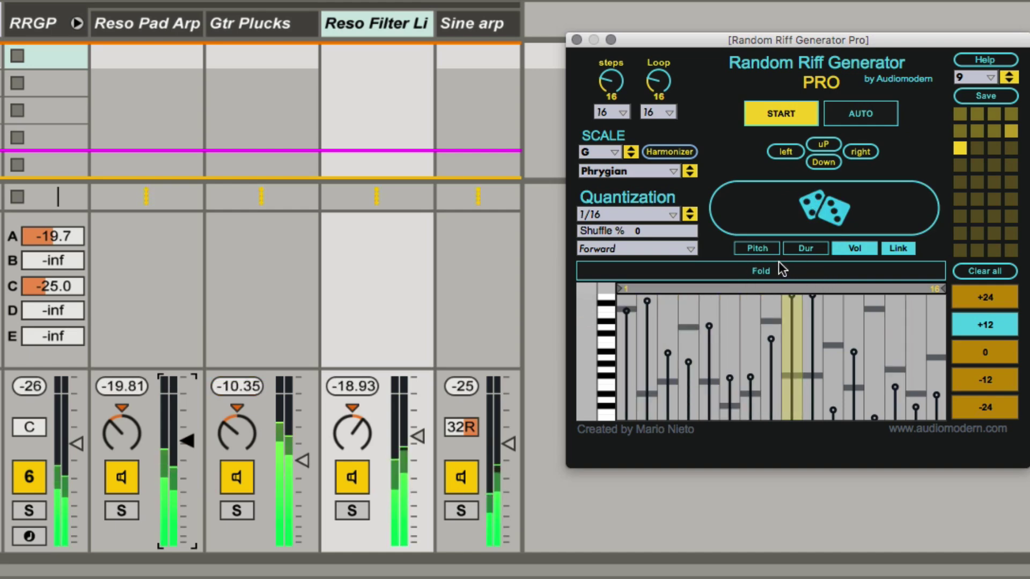
{"action": "left_click", "coordinate": [755, 248]}
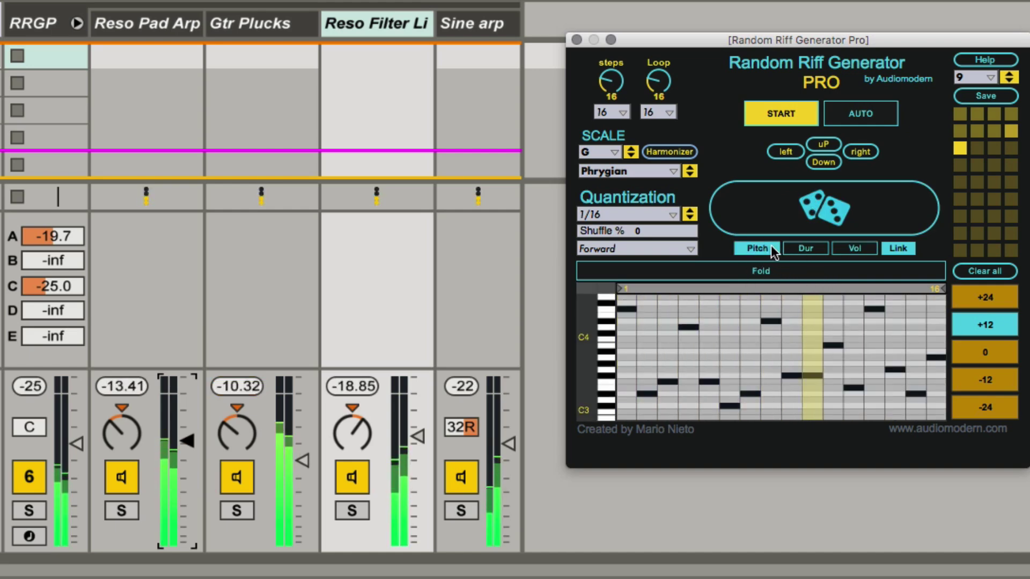
{"action": "left_click", "coordinate": [797, 217]}
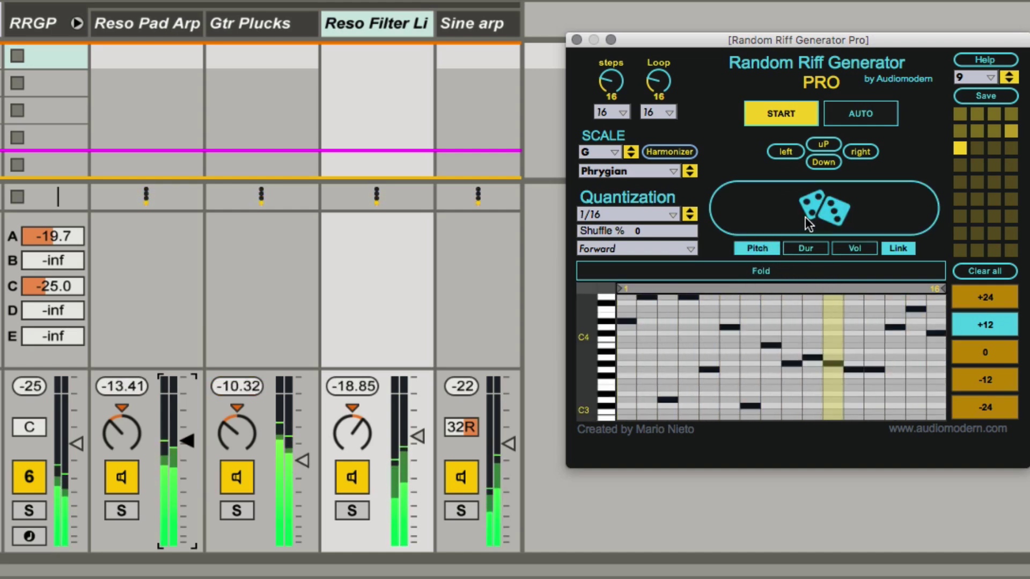
- Transpose the riff by -12 after trying 0, and set the quantization to 1/8
{"action": "left_click", "coordinate": [976, 354]}
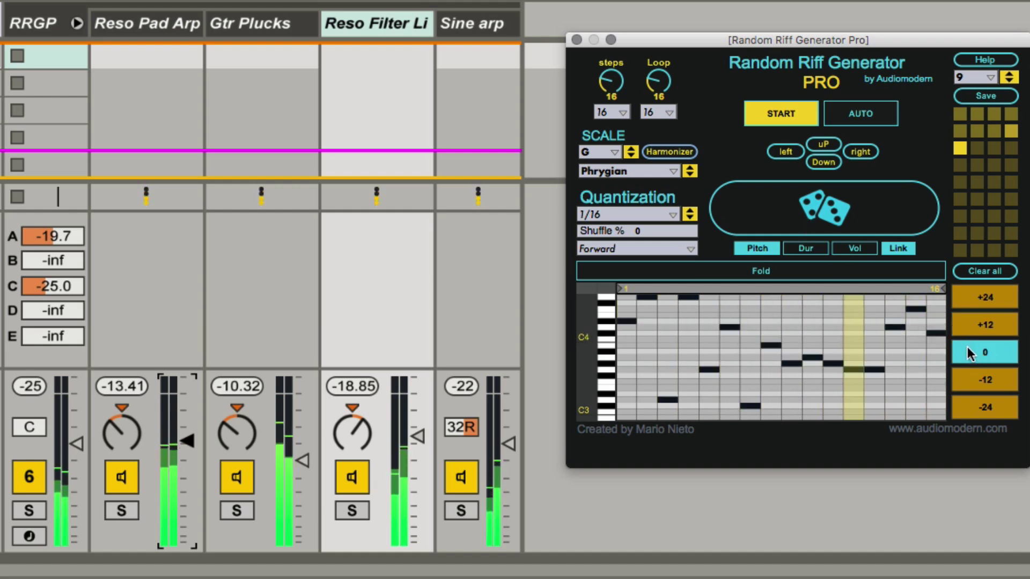
{"action": "left_click", "coordinate": [989, 375]}
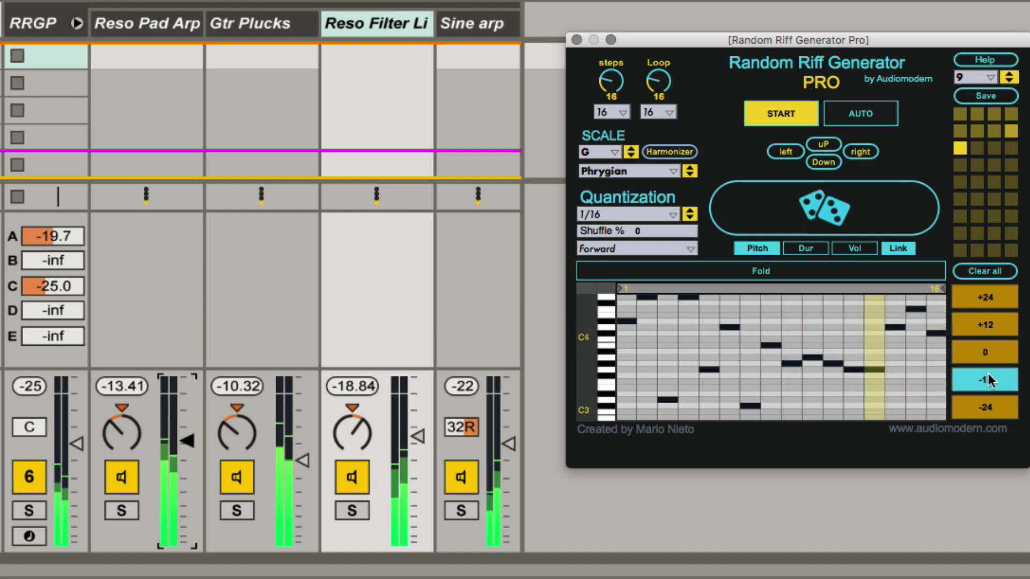
{"action": "left_click", "coordinate": [615, 214]}
{"action": "left_click", "coordinate": [610, 313]}
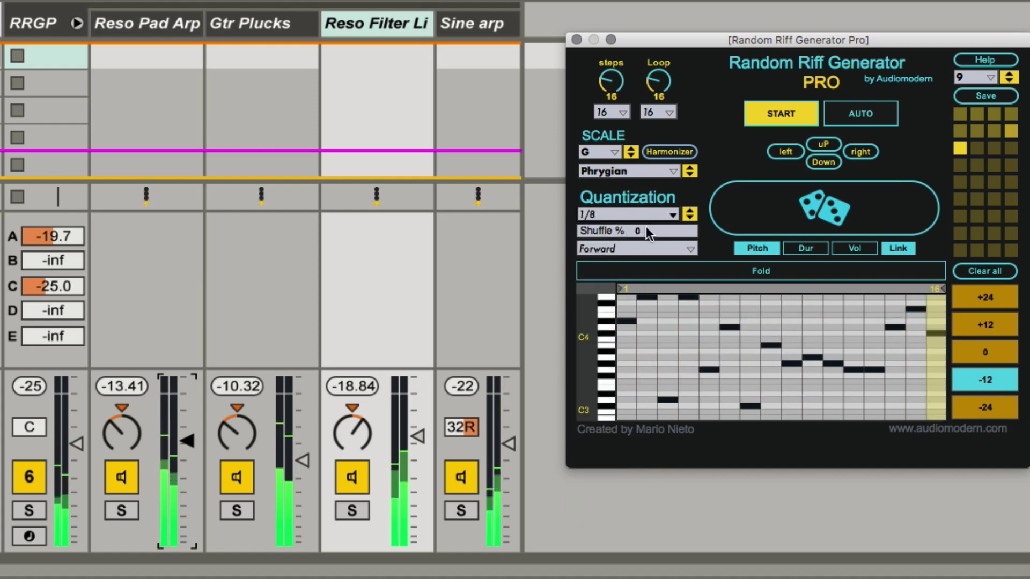
- Set the shuffle to 35% and the playback direction to Back and Forth after trying Backward and Forward
{"action": "mouse_move", "coordinate": [625, 234]}
{"action": "left_mouse_down"}
{"action": "mouse_move", "coordinate": [626, 214]}
{"action": "mouse_move", "coordinate": [629, 237]}
{"action": "left_mouse_up"}
{"action": "left_click", "coordinate": [629, 249]}
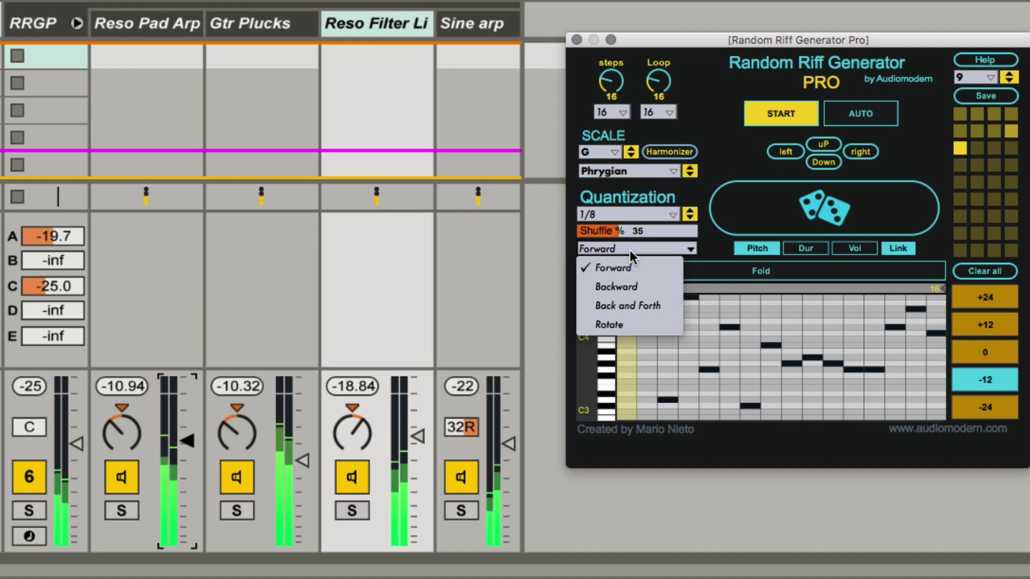
{"action": "left_click", "coordinate": [626, 286]}
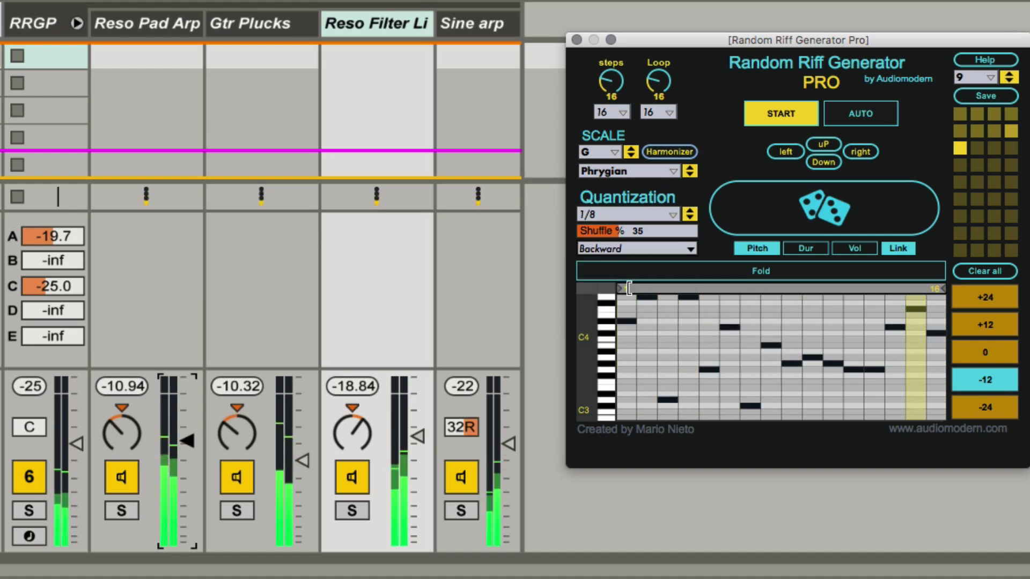
{"action": "left_click", "coordinate": [618, 249]}
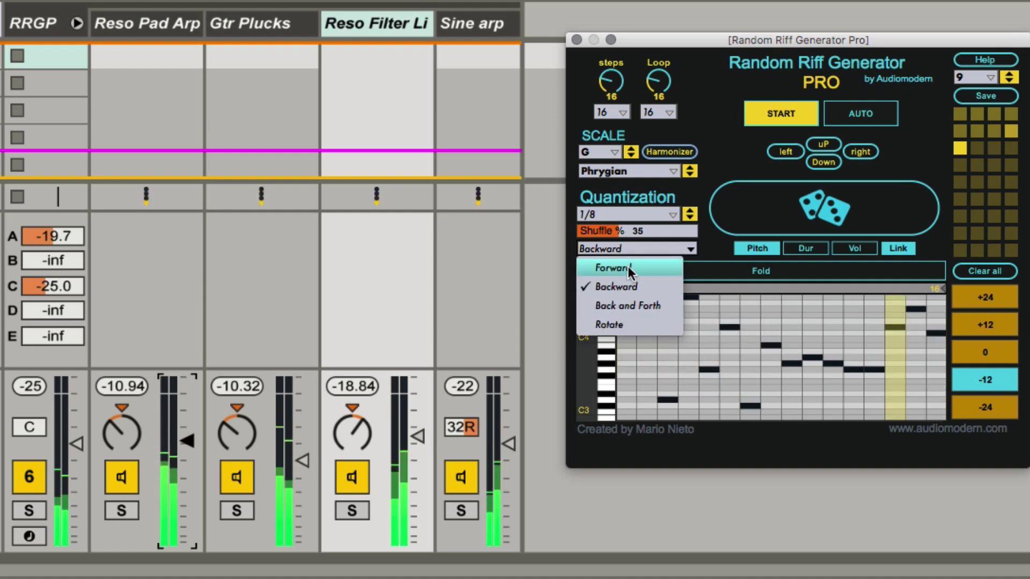
{"action": "left_click", "coordinate": [627, 265]}
{"action": "left_click", "coordinate": [627, 247]}
{"action": "left_click", "coordinate": [627, 307]}
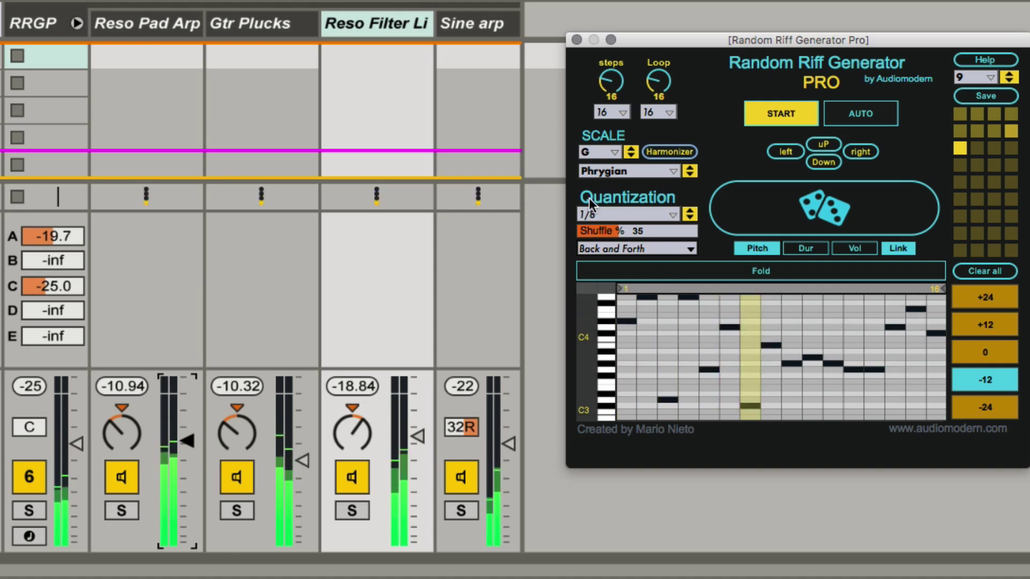
- Try a 1/8 T quantization, set it to 1/16 instead, and stop playback
{"action": "left_click", "coordinate": [604, 216]}
{"action": "left_click", "coordinate": [607, 307]}
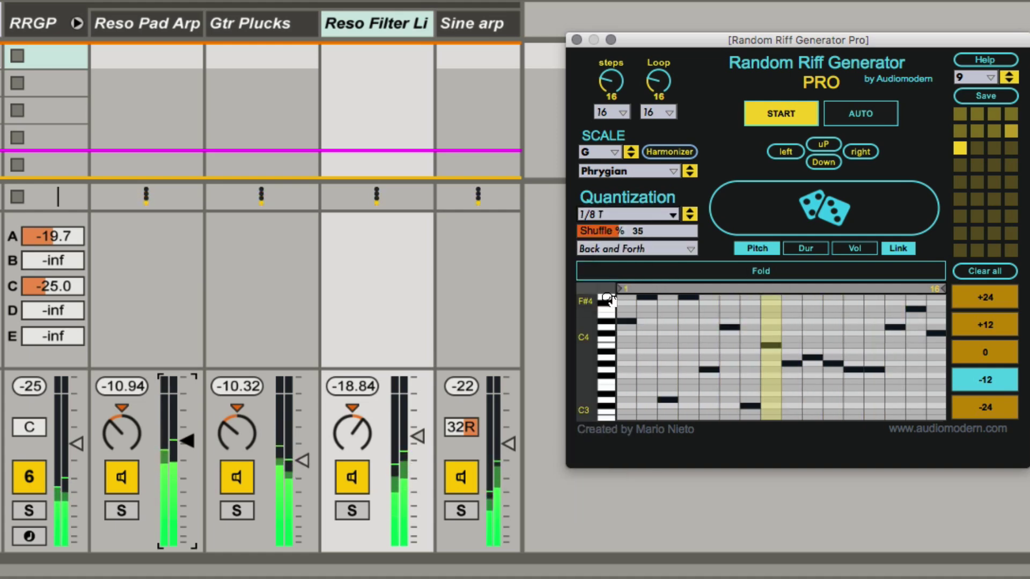
{"action": "left_click", "coordinate": [629, 214]}
{"action": "left_click", "coordinate": [606, 271]}
{"action": "key", "text": "space"}
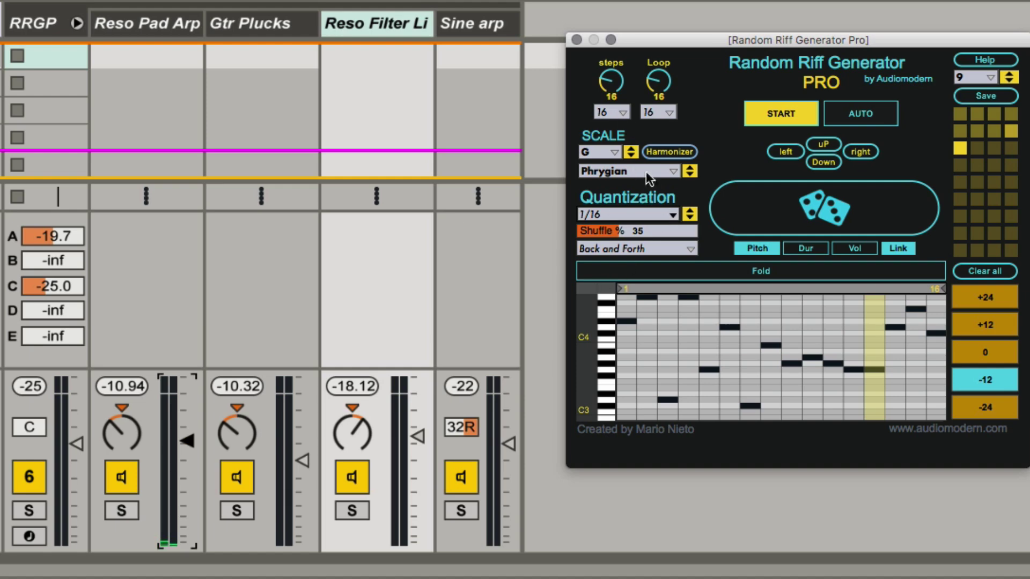
- Change the scale to Pentatonic Minor and the quantization to 1/16 D
{"action": "left_click", "coordinate": [662, 169]}
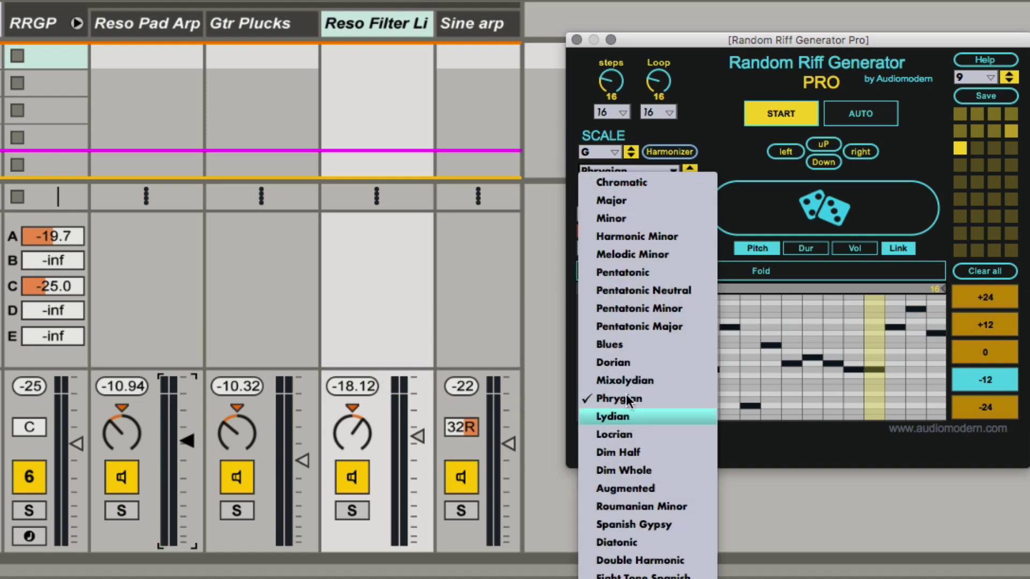
{"action": "left_click", "coordinate": [633, 306]}
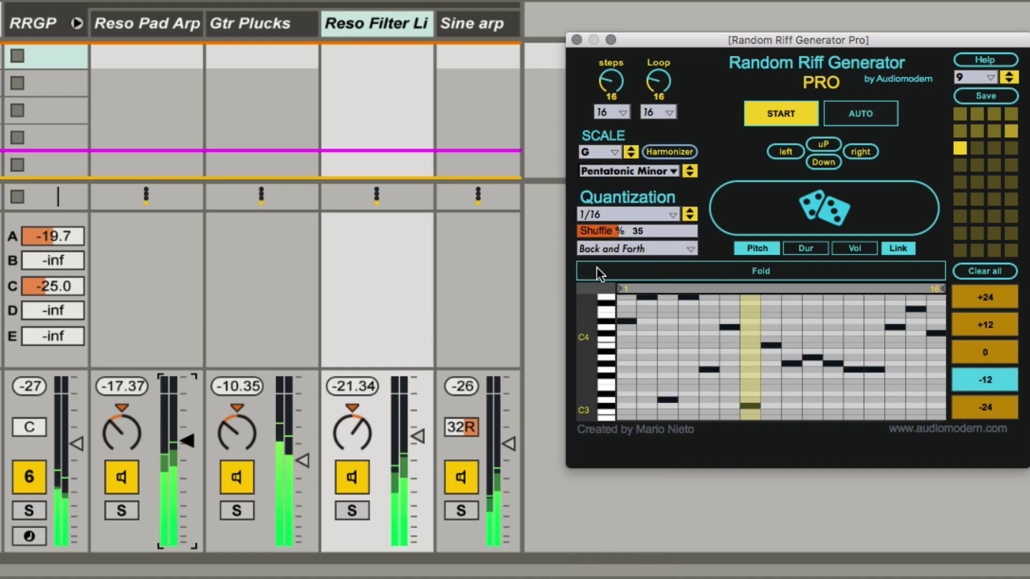
{"action": "left_click", "coordinate": [624, 212]}
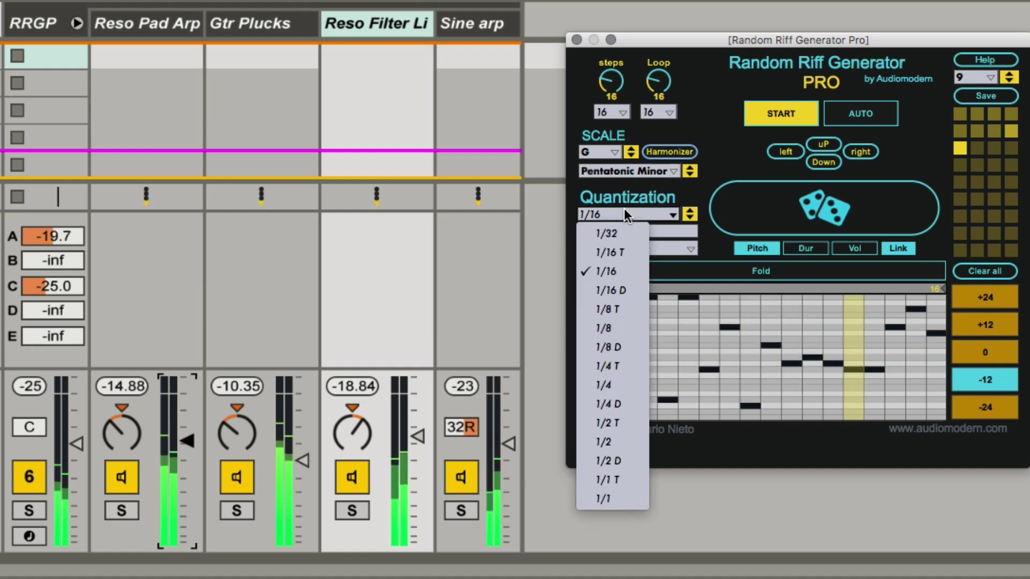
{"action": "left_click", "coordinate": [614, 289]}
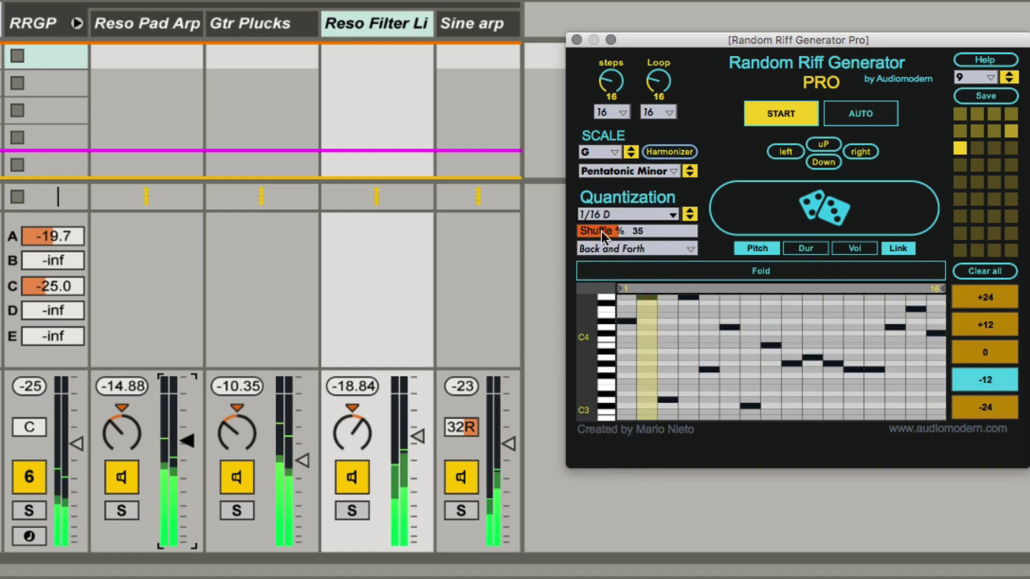
{"action": "left_click", "coordinate": [587, 213]}
{"action": "left_click", "coordinate": [633, 213]}
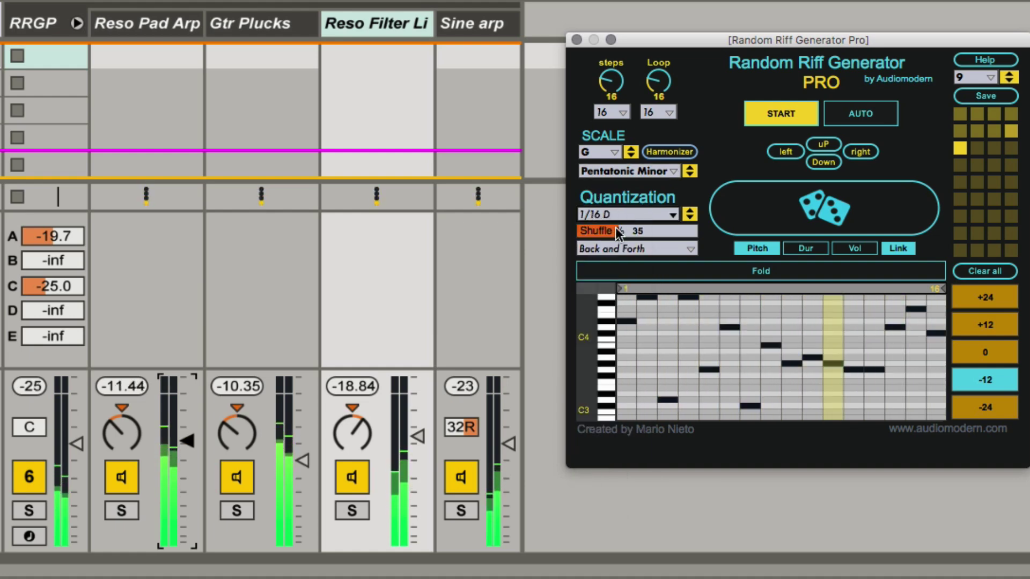
- Reduce the shuffle to 16% and display the riff's note volumes
{"action": "left_click_drag", "start_coordinate": [656, 231], "coordinate": [655, 239]}
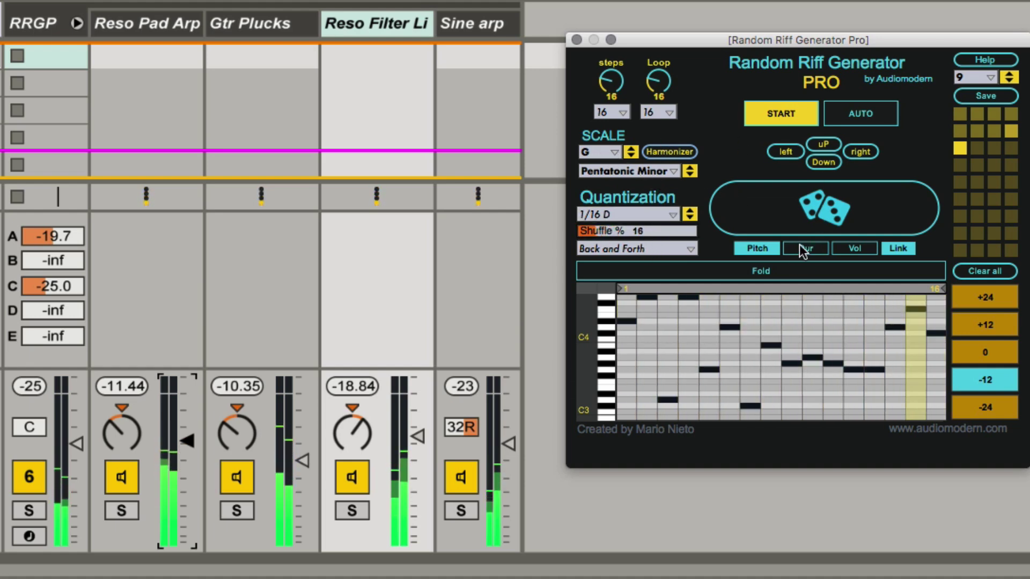
{"action": "left_click", "coordinate": [852, 249]}
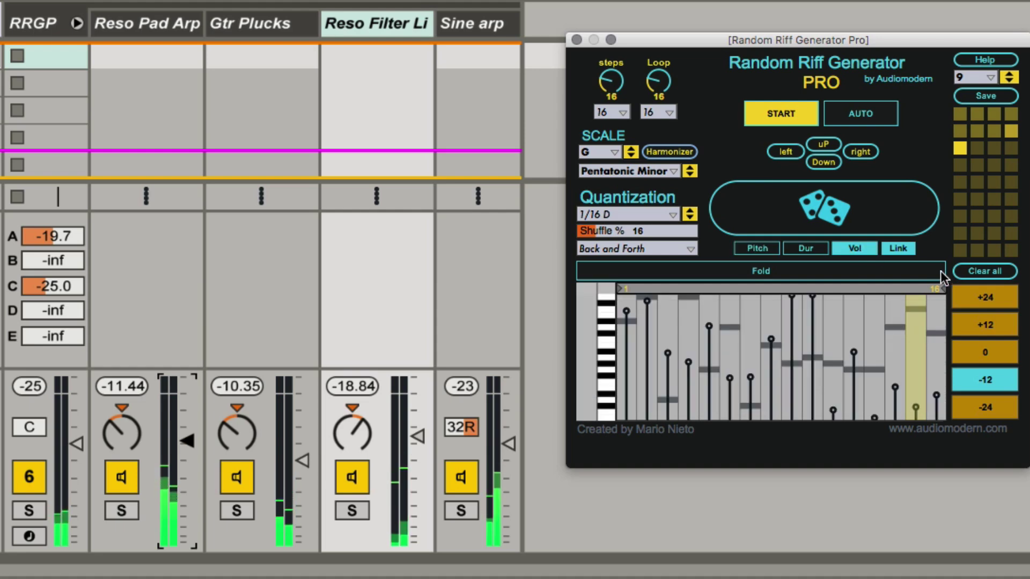
- Unlink the riff parameters and randomize only the note volumes
{"action": "left_click", "coordinate": [897, 249]}
{"action": "left_click", "coordinate": [807, 205]}
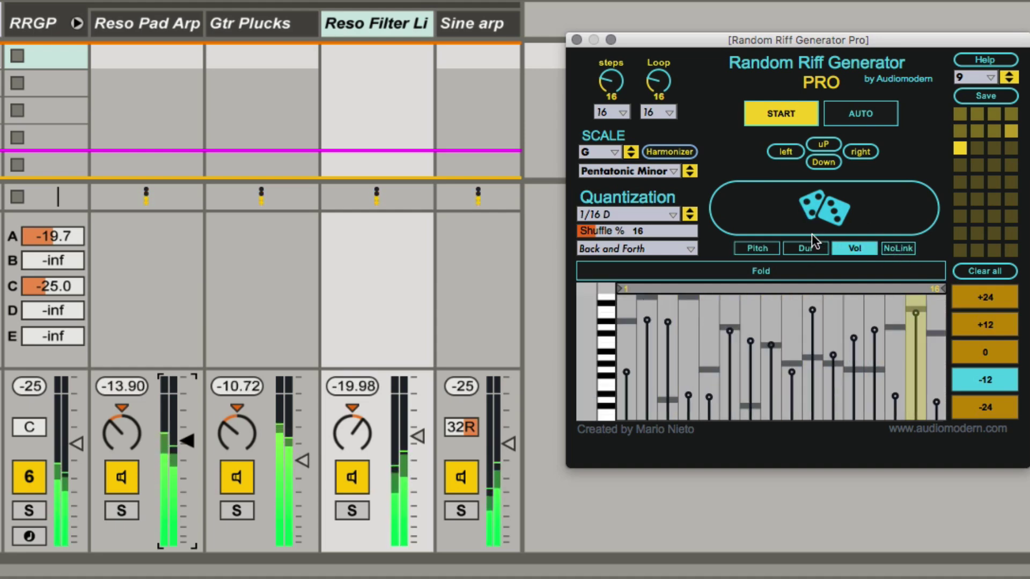
{"action": "key", "text": "space"}
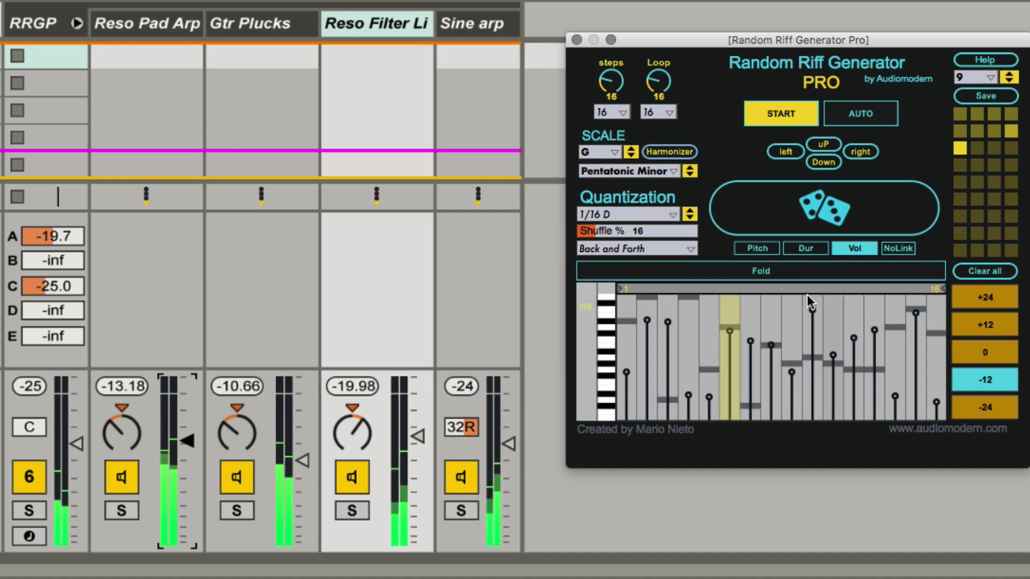
- Reduce the volumes of steps 10 and 6 and raise the volume of step 5
{"action": "left_click", "coordinate": [811, 344]}
{"action": "left_click", "coordinate": [728, 351]}
{"action": "left_click", "coordinate": [708, 370]}
{"action": "key", "text": "space"}
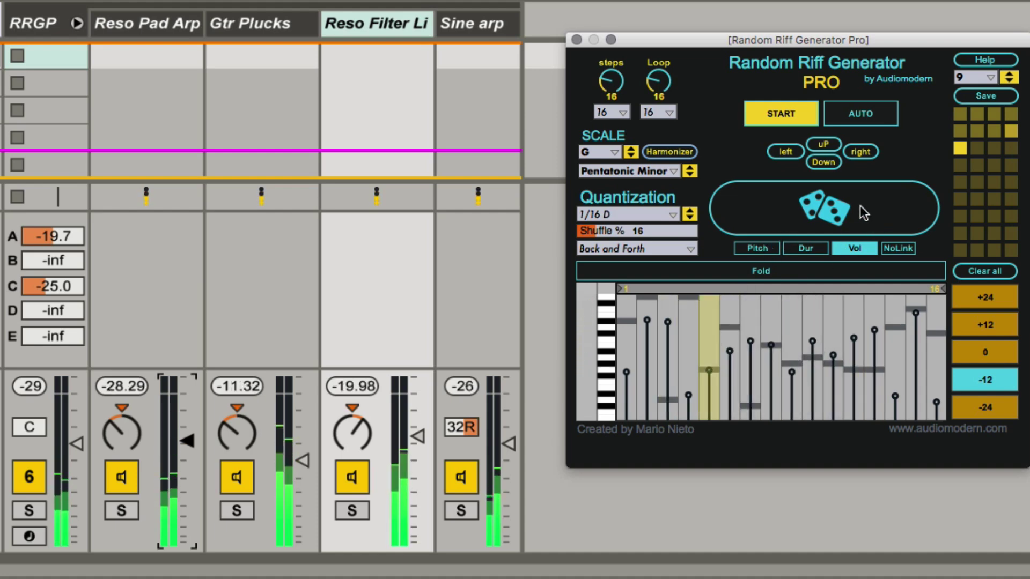
- Edit individual note durations, shortening step 7, lengthening steps 2 and 3, and setting step 4 to the maximum
{"action": "left_click", "coordinate": [800, 251]}
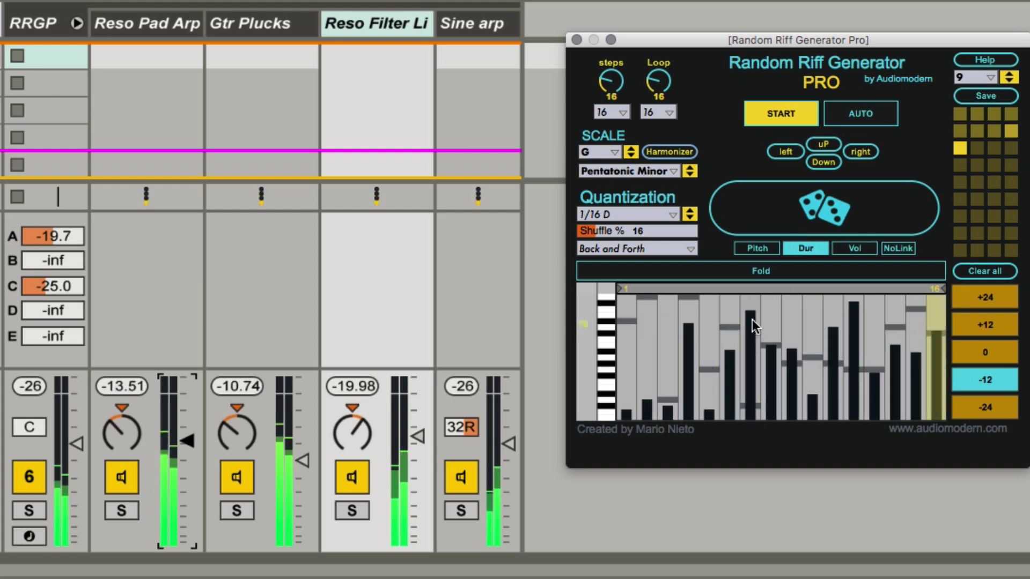
{"action": "left_click", "coordinate": [743, 376]}
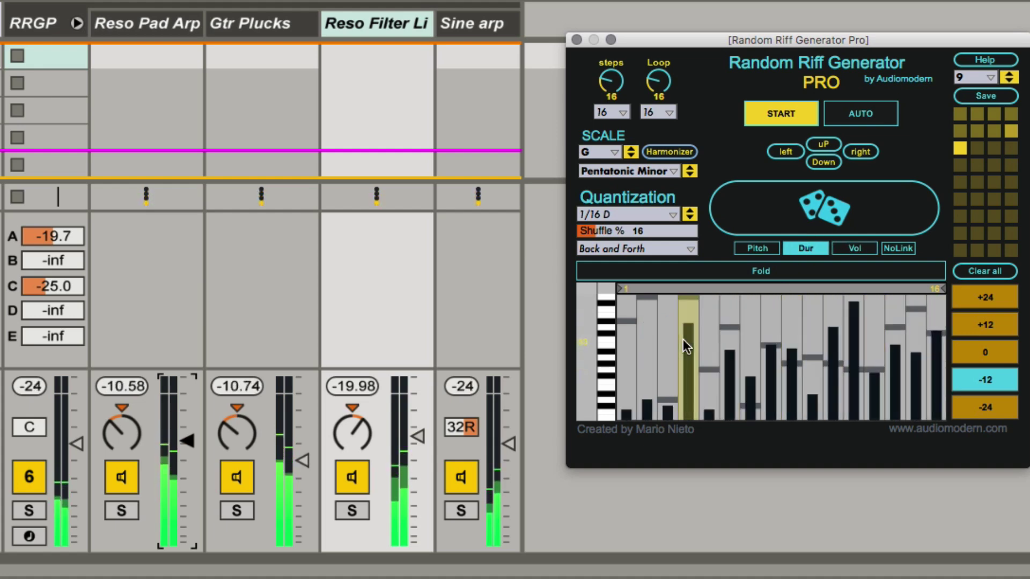
{"action": "left_click_drag", "start_coordinate": [676, 381], "coordinate": [695, 269]}
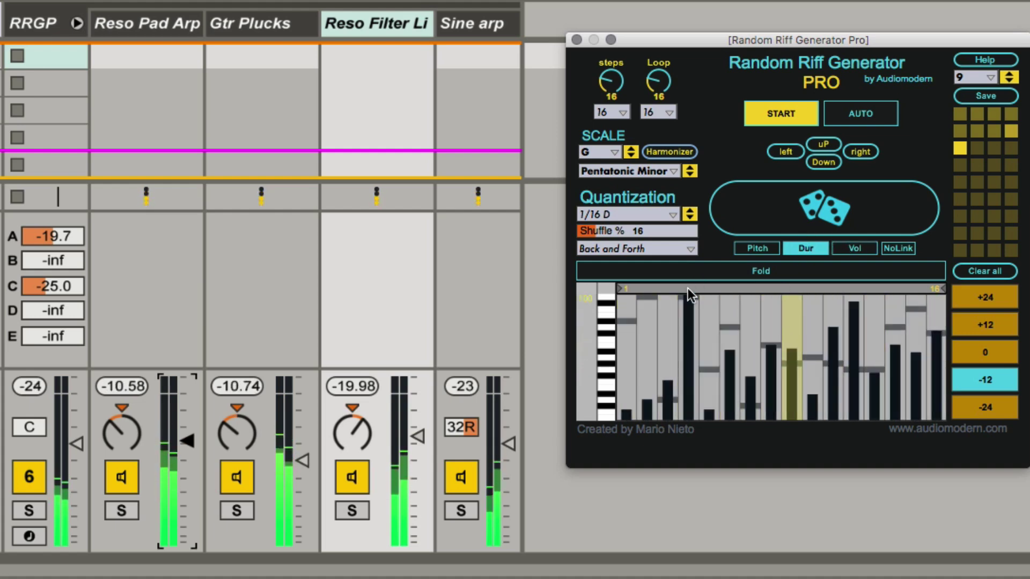
{"action": "left_click", "coordinate": [648, 317]}
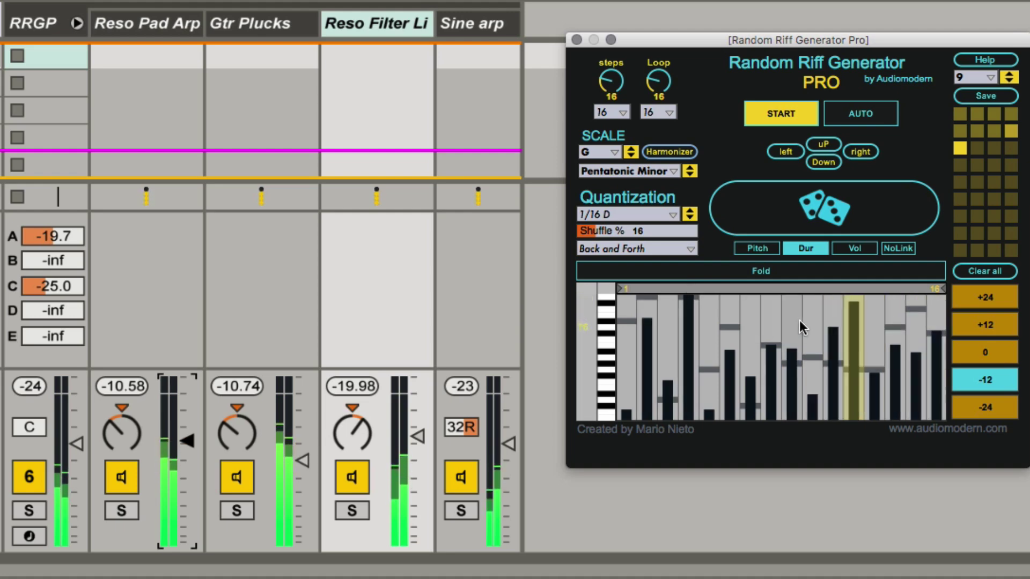
{"action": "left_click", "coordinate": [731, 308]}
- Raise the pitch of step 6, lower the pitch of step 12, and shift the whole riff up one semitone
{"action": "left_click", "coordinate": [756, 248]}
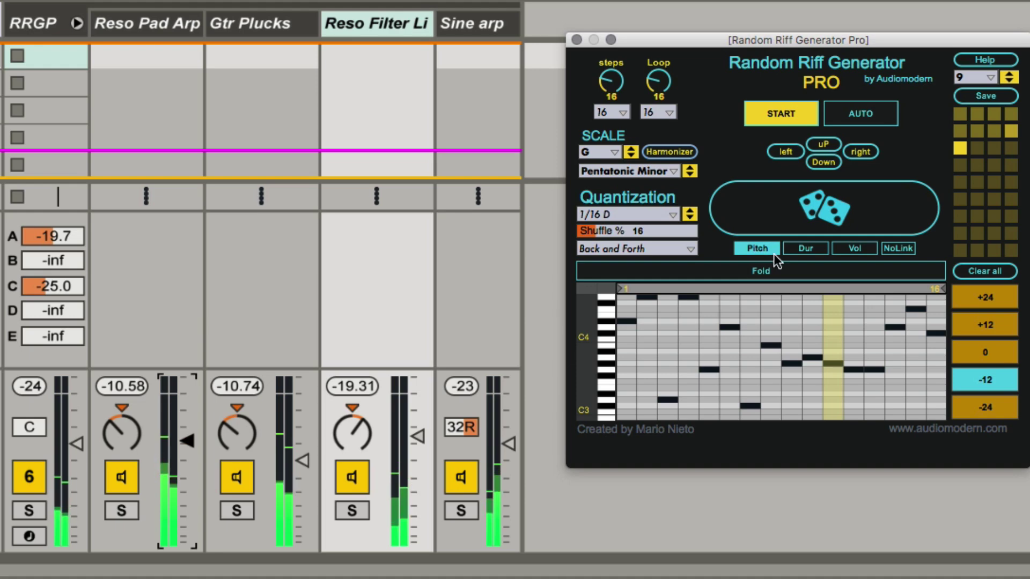
{"action": "left_click_drag", "start_coordinate": [725, 332], "coordinate": [728, 320]}
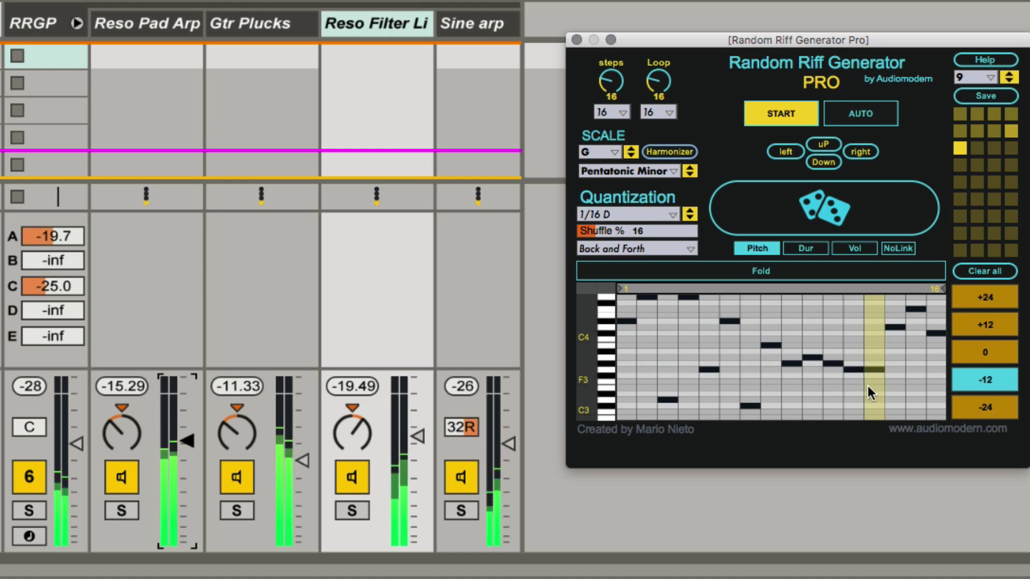
{"action": "left_click_drag", "start_coordinate": [861, 368], "coordinate": [854, 379]}
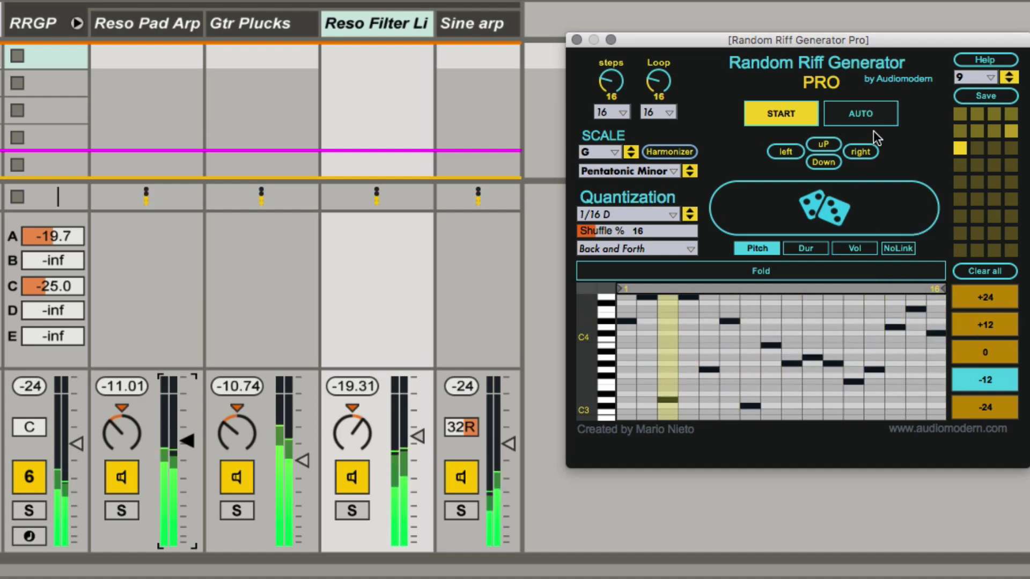
{"action": "left_click", "coordinate": [825, 143]}
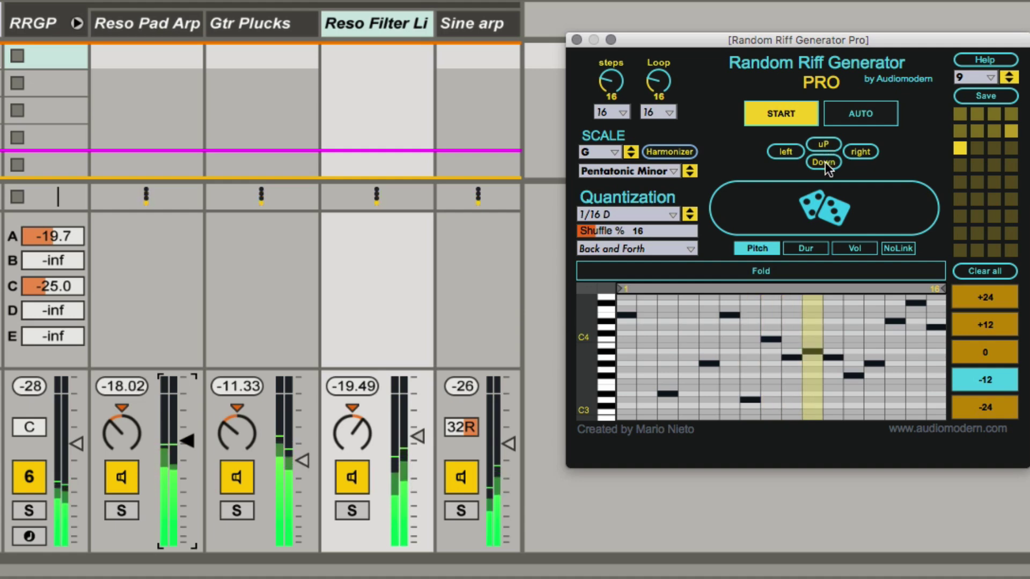
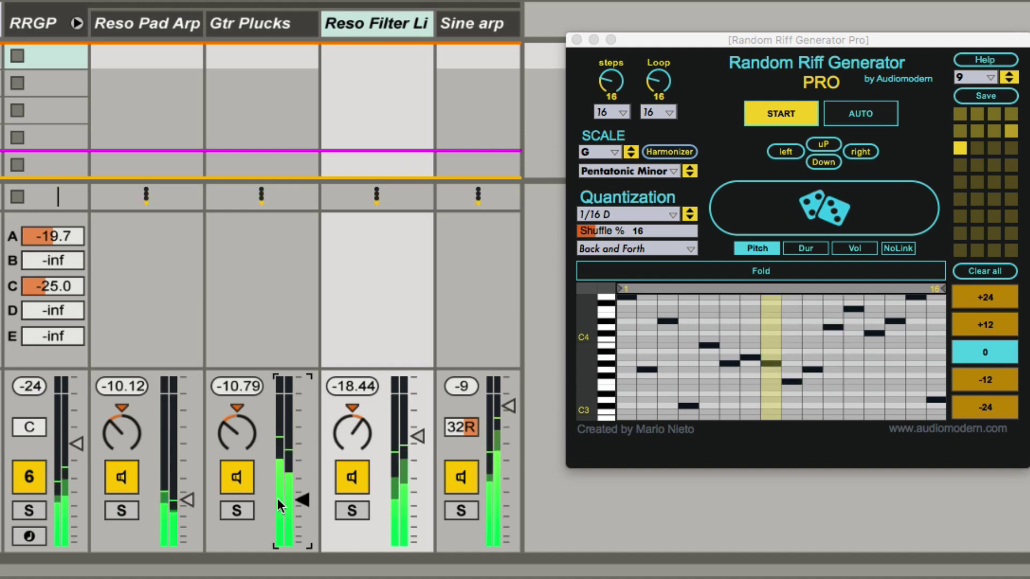
- Lower the Sine arp track's volume and raise the Reso Filter Li track's volume after trying a lower level
{"action": "left_click_drag", "start_coordinate": [402, 438], "coordinate": [401, 484]}
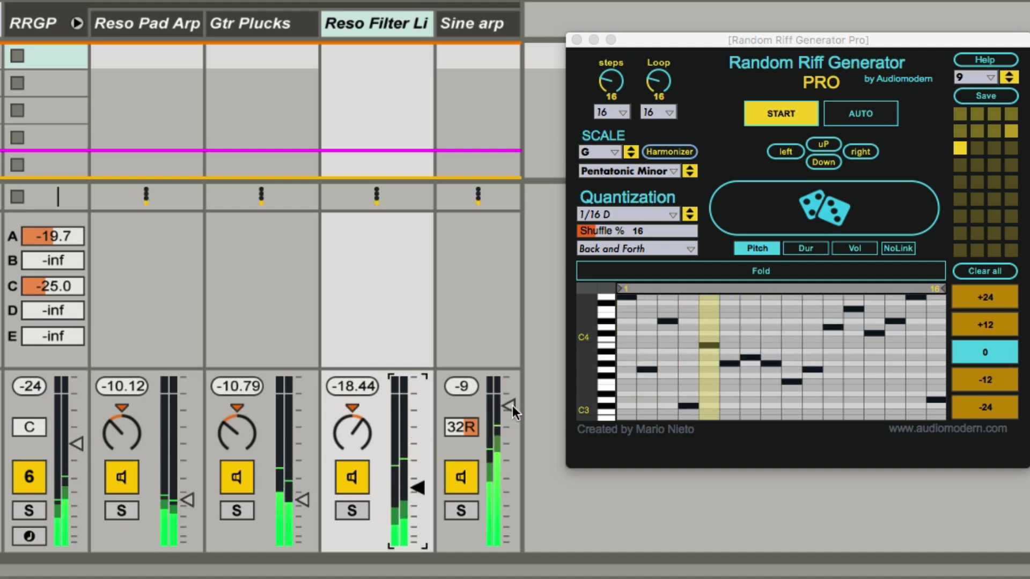
{"action": "left_click_drag", "start_coordinate": [512, 406], "coordinate": [455, 484]}
{"action": "left_click_drag", "start_coordinate": [421, 432], "coordinate": [423, 406]}
- Recall preset 7, then switch to preset 8
{"action": "left_click", "coordinate": [990, 124]}
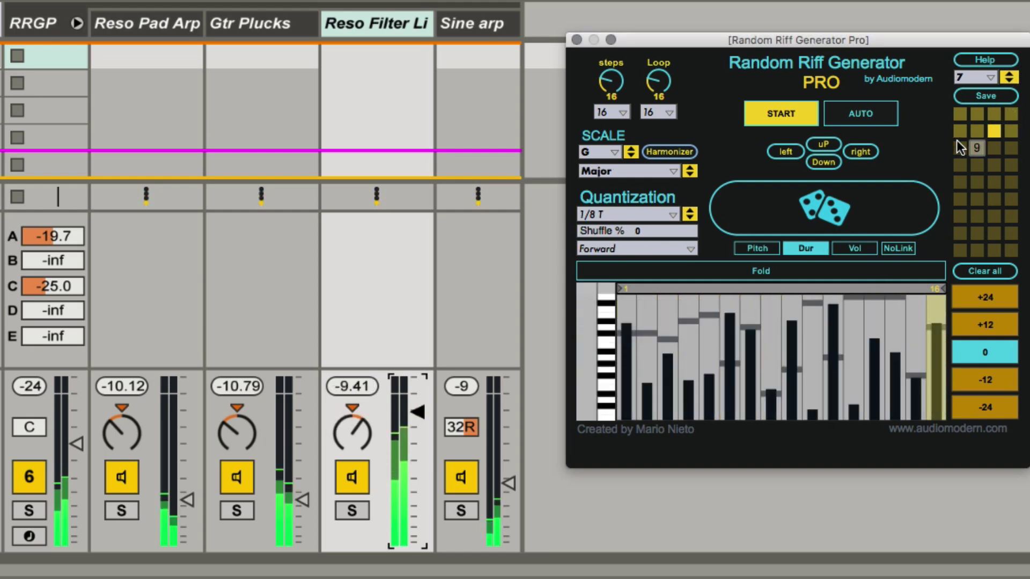
{"action": "left_click", "coordinate": [1006, 130]}
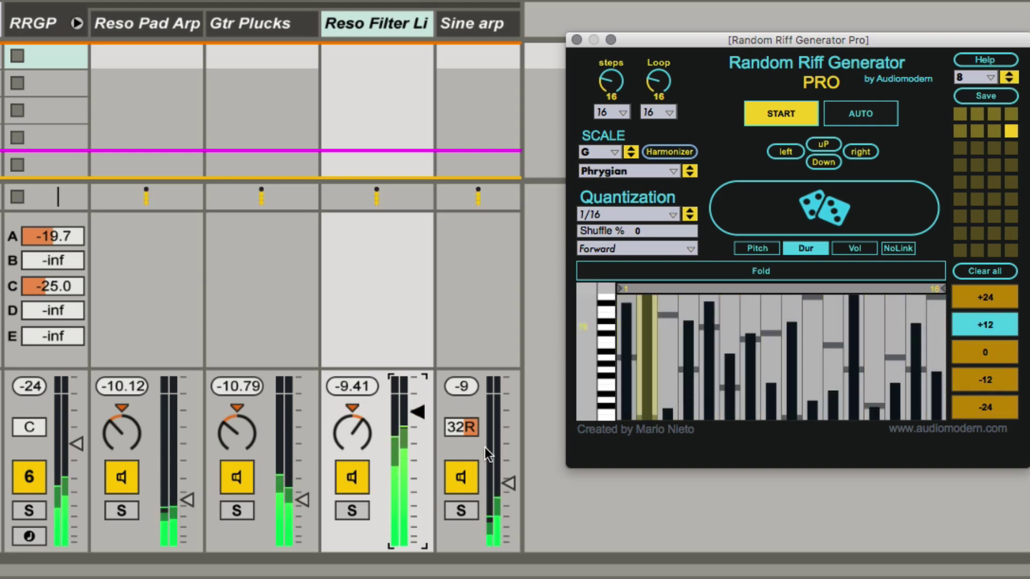
- Raise the volumes of the Sine arp, Gtr Plucks and Reso Pad Arp tracks, then stop playback
{"action": "left_click_drag", "start_coordinate": [485, 446], "coordinate": [492, 419]}
{"action": "left_click_drag", "start_coordinate": [302, 500], "coordinate": [302, 443]}
{"action": "left_click_drag", "start_coordinate": [156, 486], "coordinate": [157, 454]}
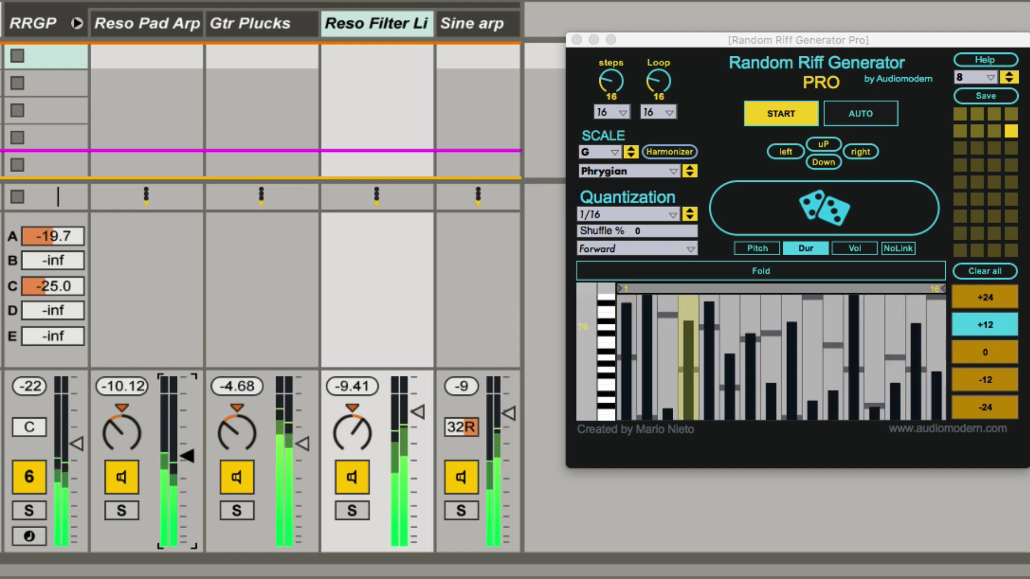
{"action": "left_click_drag", "start_coordinate": [258, 451], "coordinate": [259, 463]}
{"action": "left_click_drag", "start_coordinate": [187, 454], "coordinate": [187, 441]}
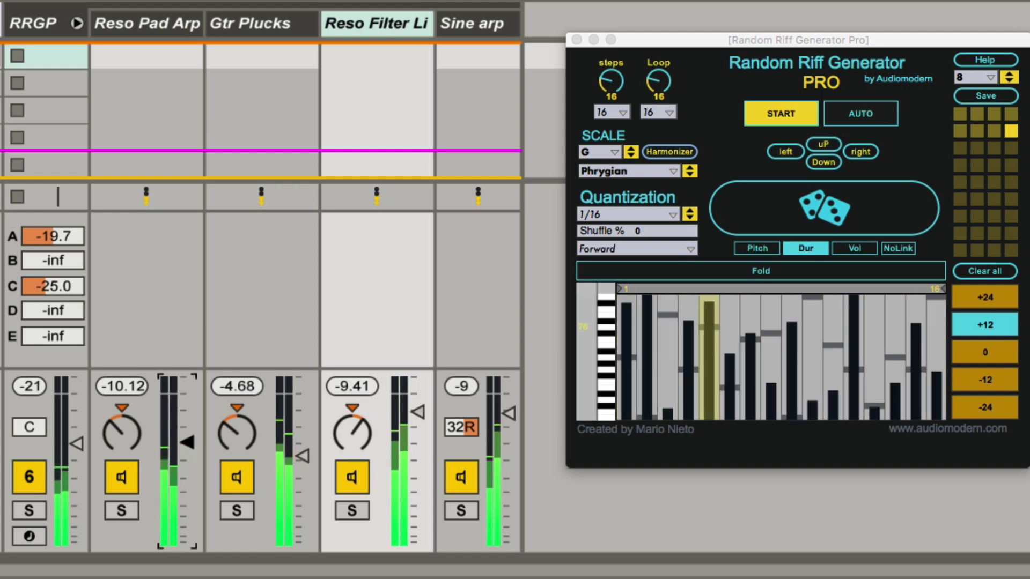
{"action": "key", "text": "space"}
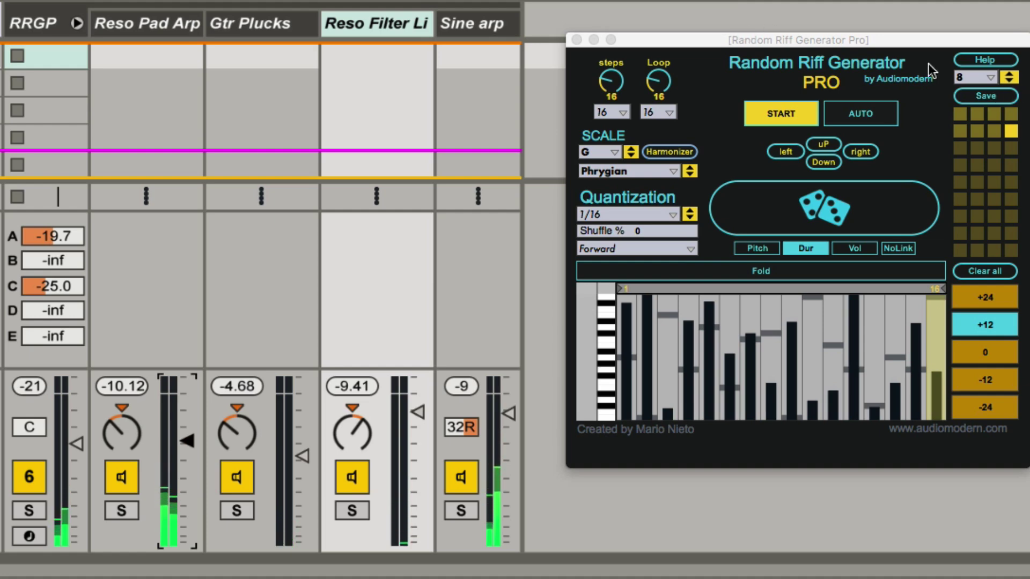
- Select preset slot 9, randomize the note durations, and start playback
{"action": "left_click", "coordinate": [1010, 78]}
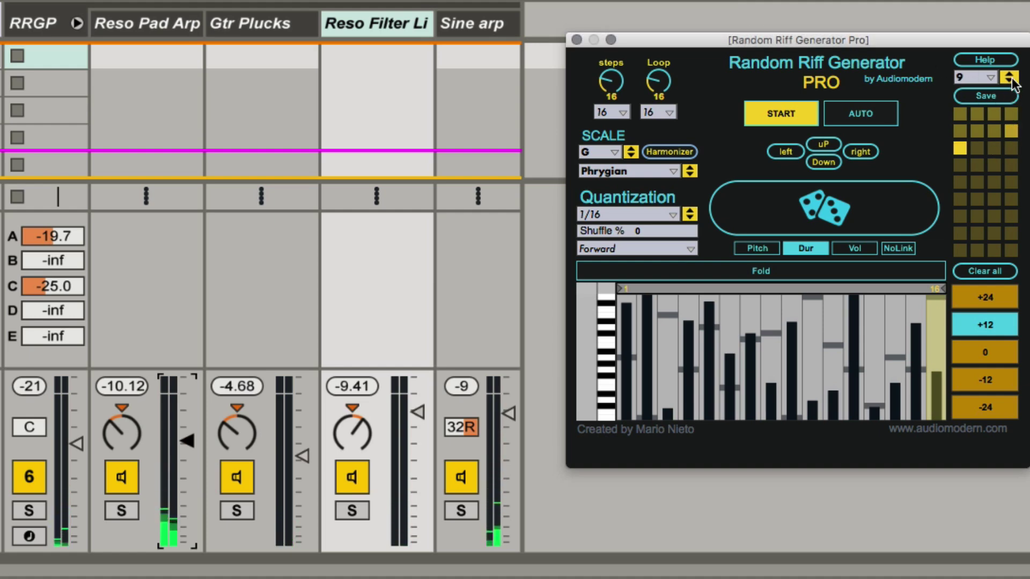
{"action": "left_click", "coordinate": [743, 211]}
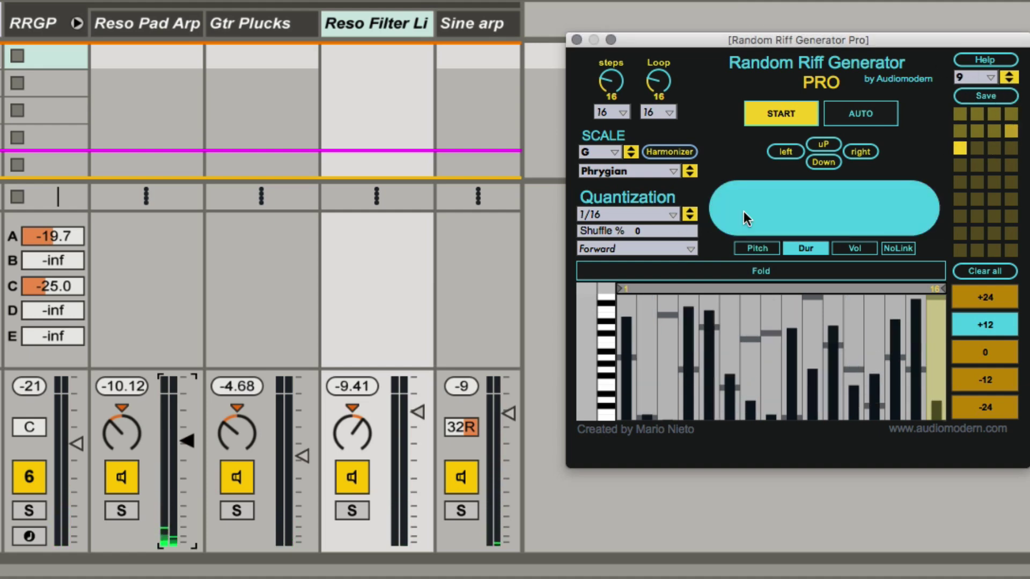
{"action": "key", "text": "space"}
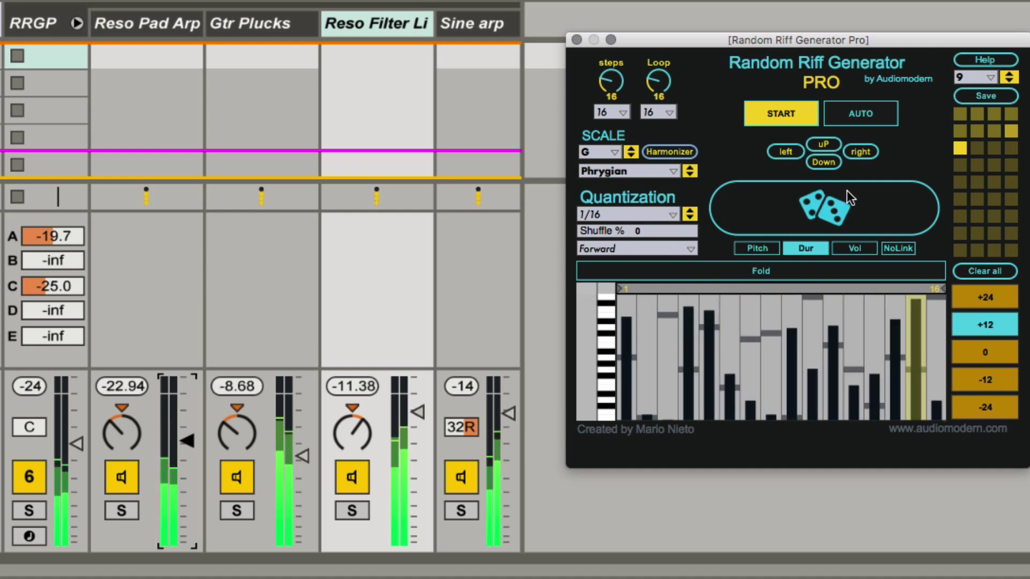
- Shorten the duration of step 15 and set the transposition to 0
{"action": "left_click", "coordinate": [917, 387]}
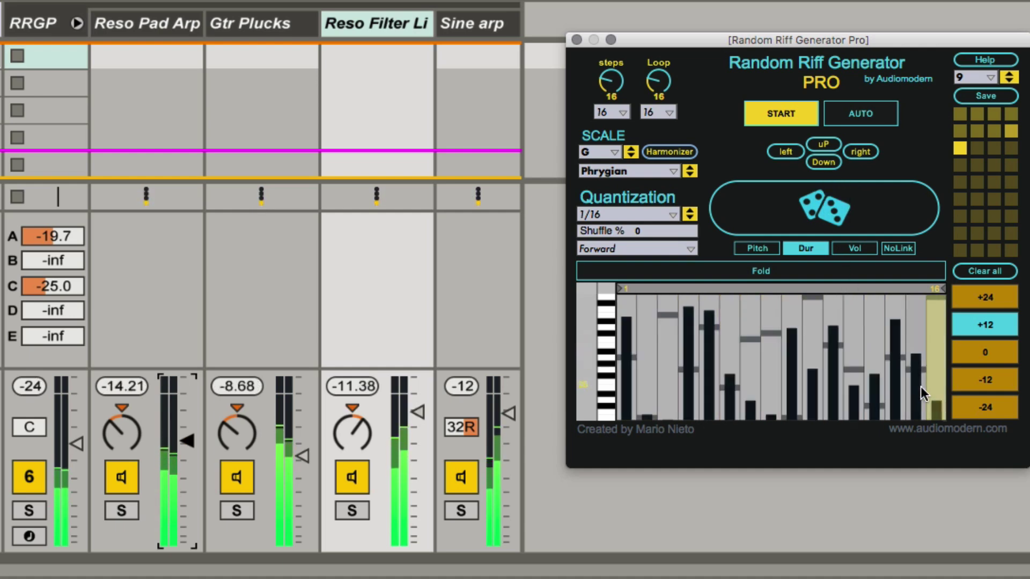
{"action": "left_click", "coordinate": [964, 350]}
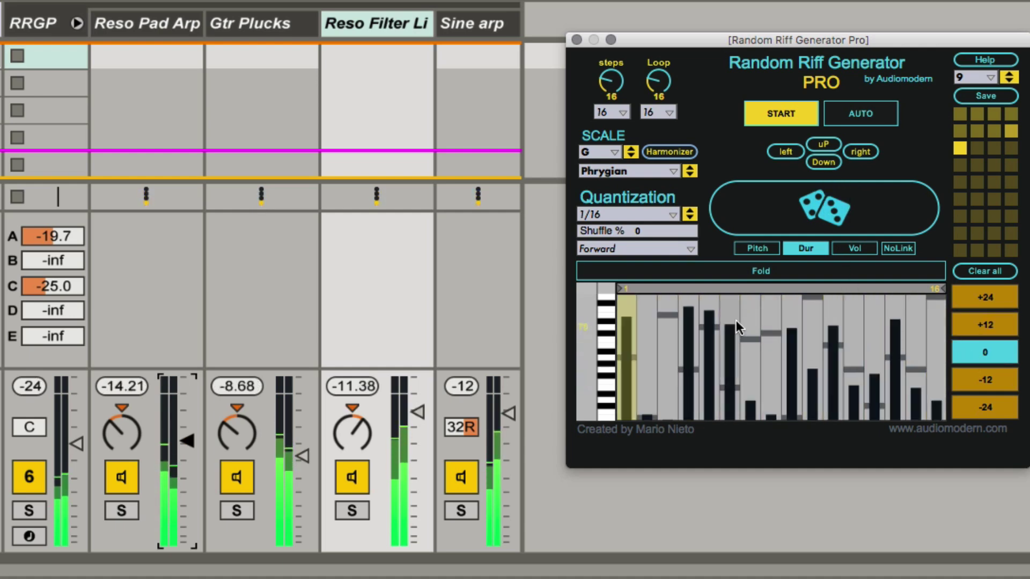
- Draw new note volumes, evening out steps 8 to 14 and sloping steps 2 to 6 downward from a loud step 2
{"action": "left_click", "coordinate": [854, 248]}
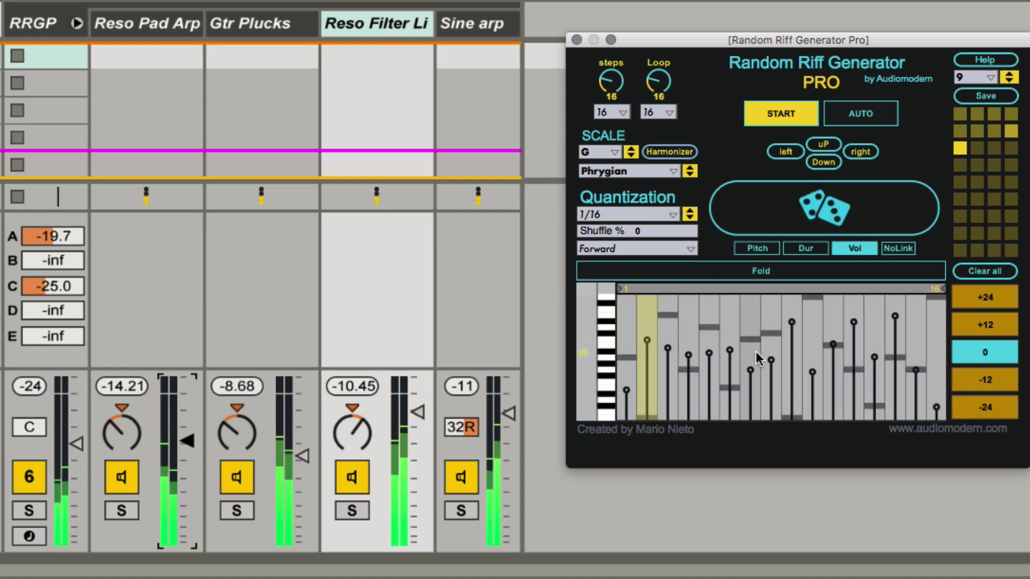
{"action": "mouse_move", "coordinate": [766, 363]}
{"action": "left_mouse_down"}
{"action": "mouse_move", "coordinate": [790, 375]}
{"action": "mouse_move", "coordinate": [894, 364]}
{"action": "left_mouse_up"}
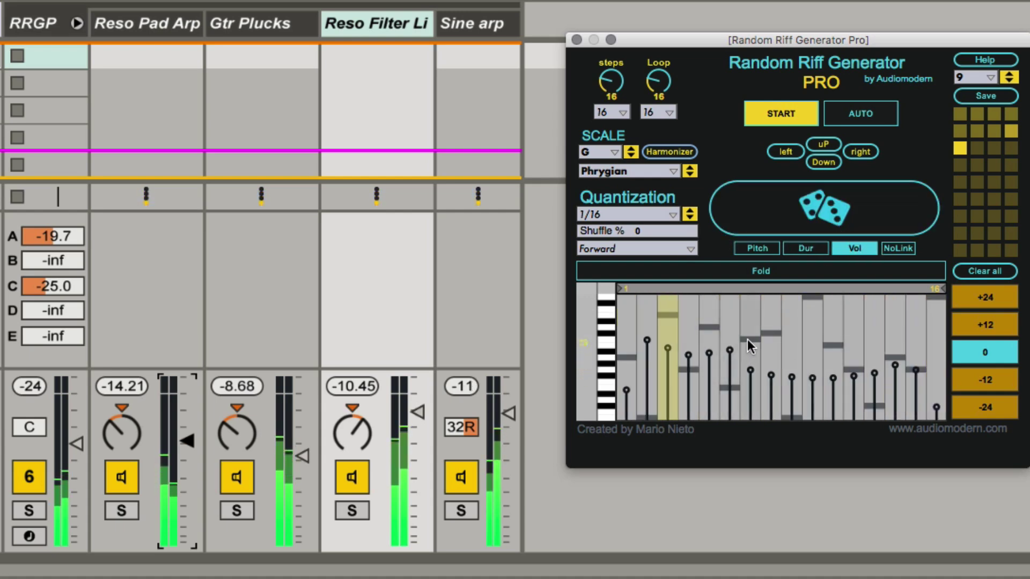
{"action": "mouse_move", "coordinate": [729, 340]}
{"action": "left_mouse_down"}
{"action": "mouse_move", "coordinate": [660, 334]}
{"action": "mouse_move", "coordinate": [654, 310]}
{"action": "left_mouse_up"}
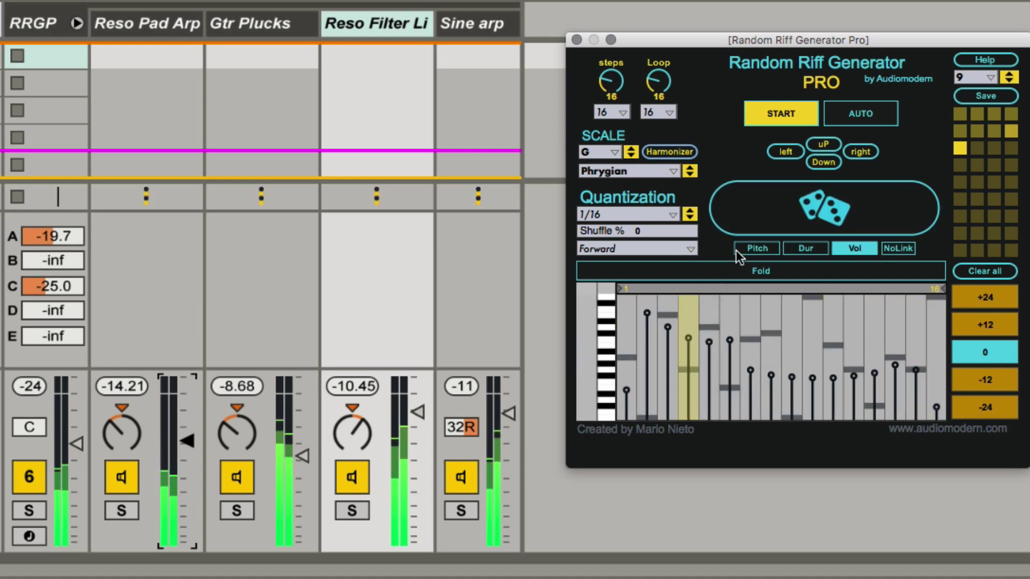
- Set the playback direction to Rotate and adjust the volumes of steps 6, 9 to 11, and 14
{"action": "left_click", "coordinate": [626, 248]}
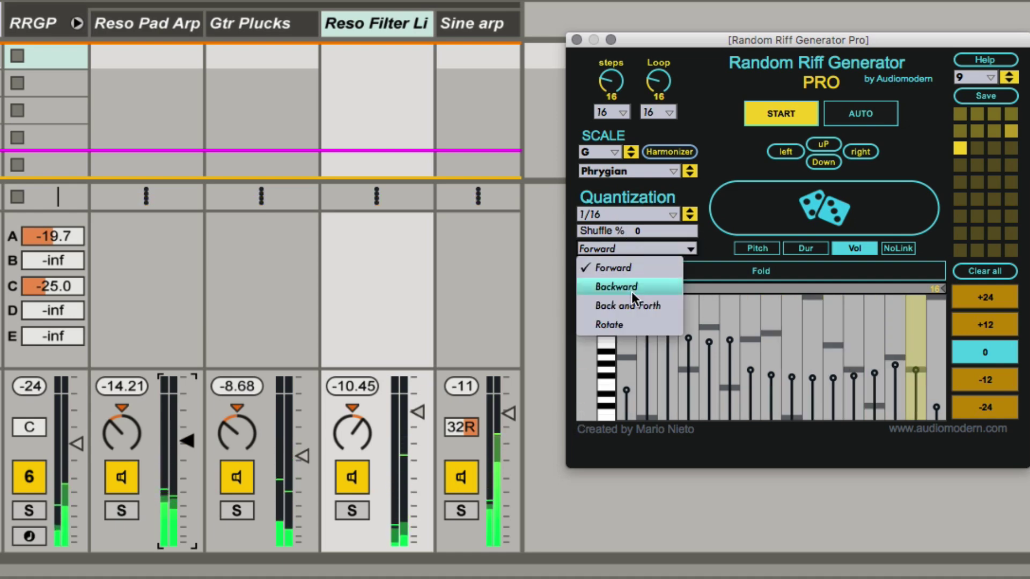
{"action": "left_click", "coordinate": [627, 324]}
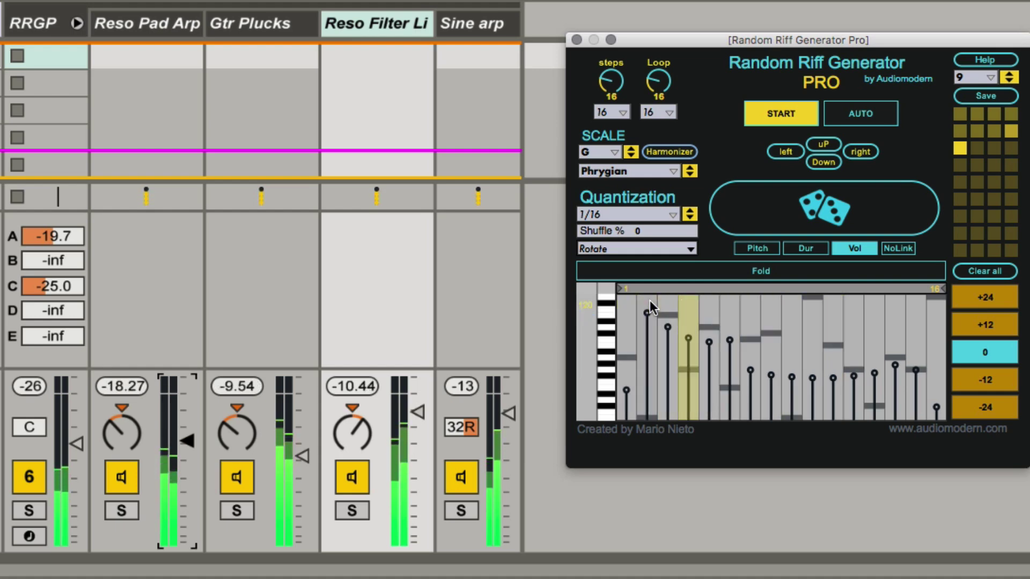
{"action": "left_click", "coordinate": [723, 347]}
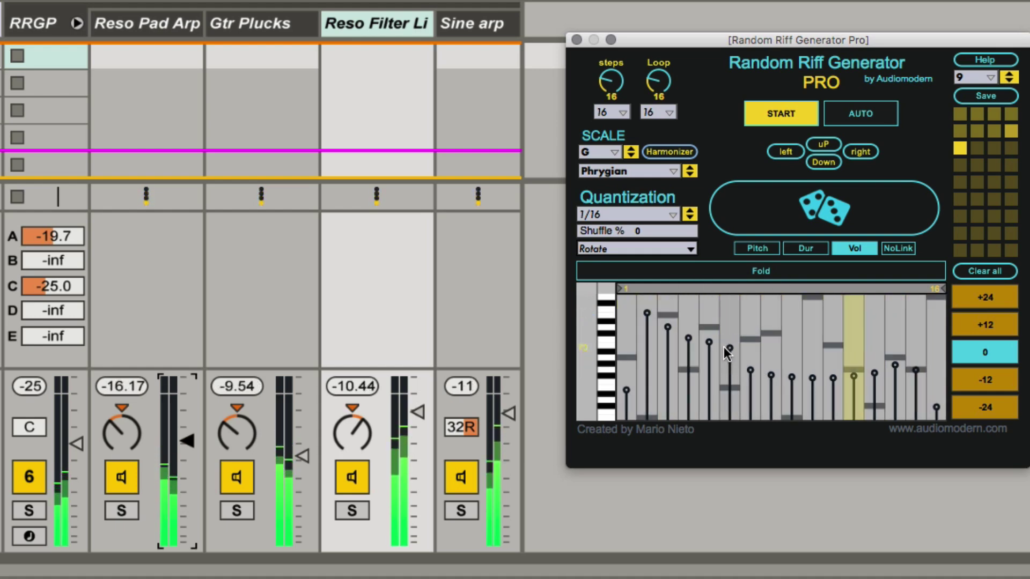
{"action": "left_click", "coordinate": [792, 346]}
{"action": "mouse_move", "coordinate": [795, 338]}
{"action": "left_mouse_down"}
{"action": "mouse_move", "coordinate": [815, 337]}
{"action": "mouse_move", "coordinate": [841, 366]}
{"action": "left_mouse_up"}
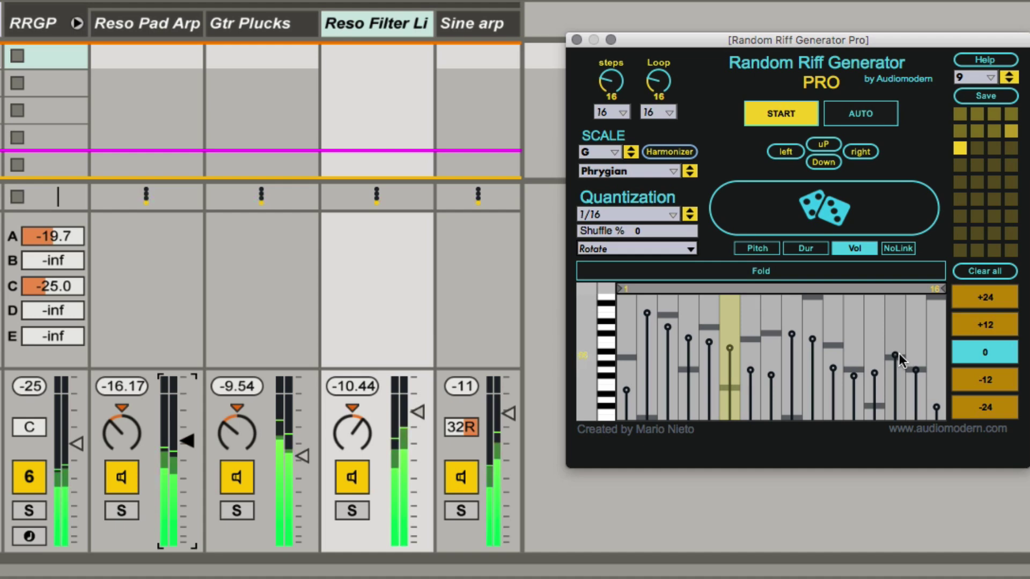
{"action": "left_click", "coordinate": [887, 335]}
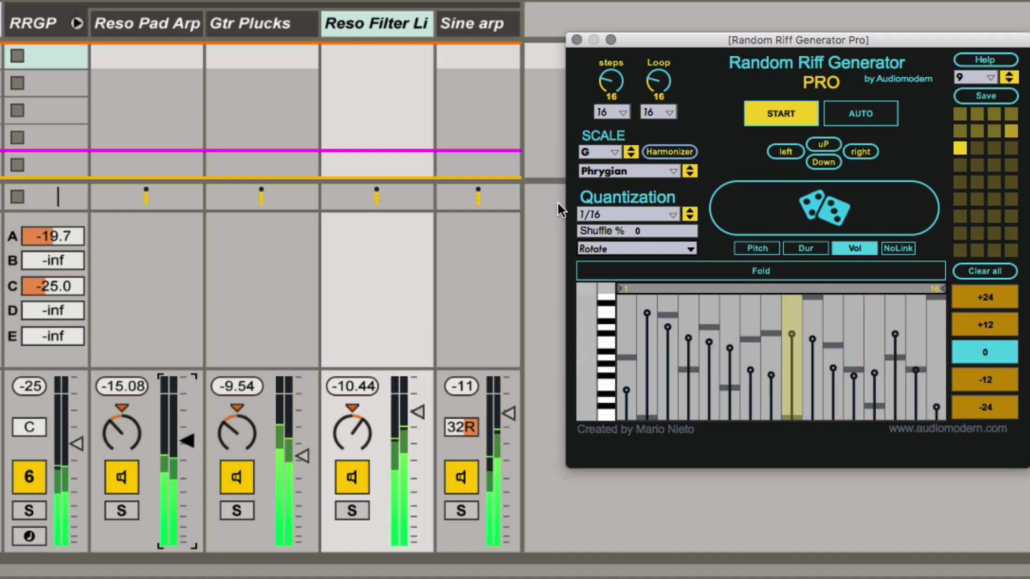
- Set the shuffle to 13% and lower the volume of step 2
{"action": "left_click_drag", "start_coordinate": [622, 234], "coordinate": [595, 233]}
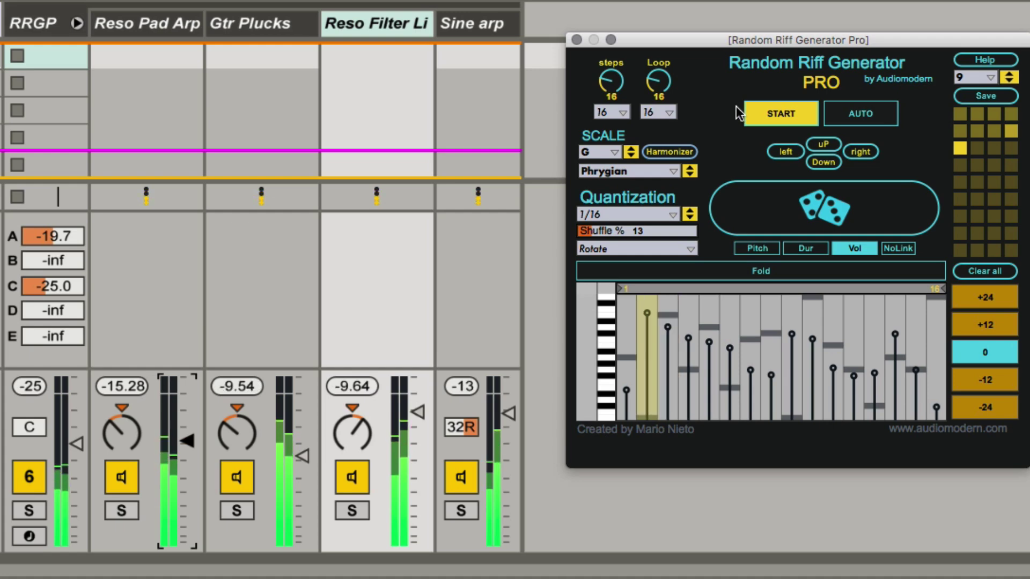
{"action": "left_click", "coordinate": [641, 359]}
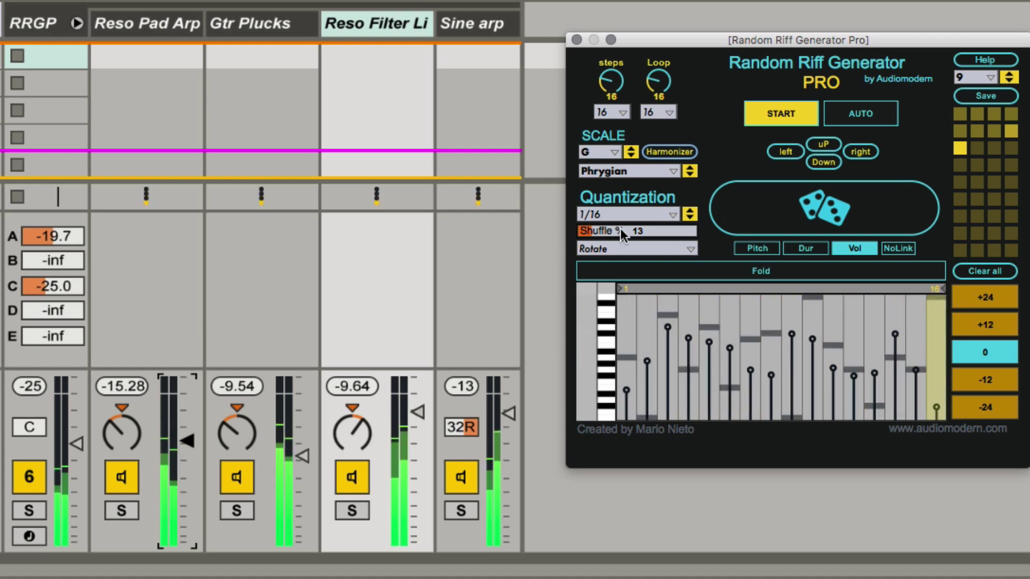
- Randomize the note durations, then the note pitches
{"action": "left_click", "coordinate": [804, 246]}
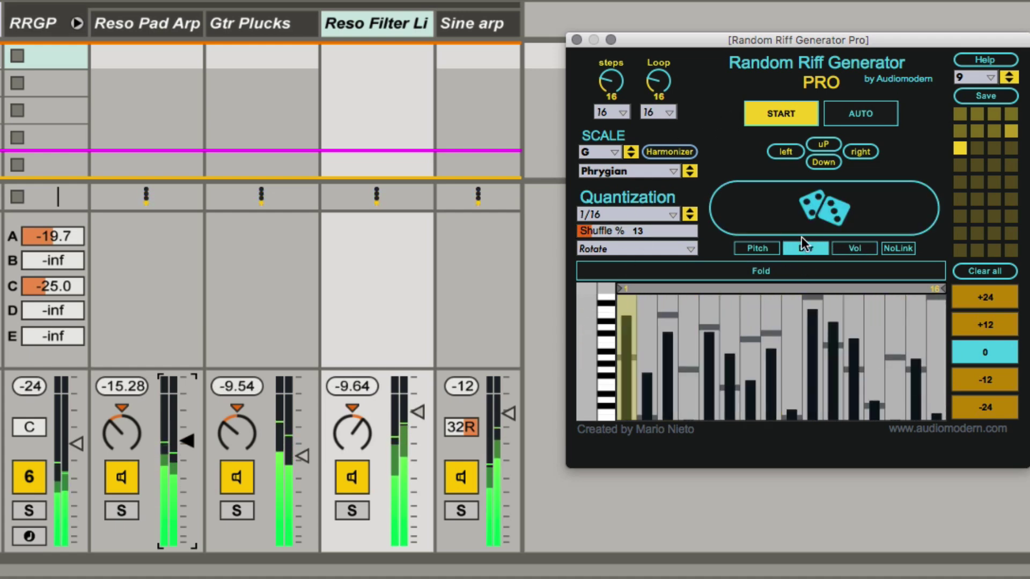
{"action": "left_click", "coordinate": [768, 247]}
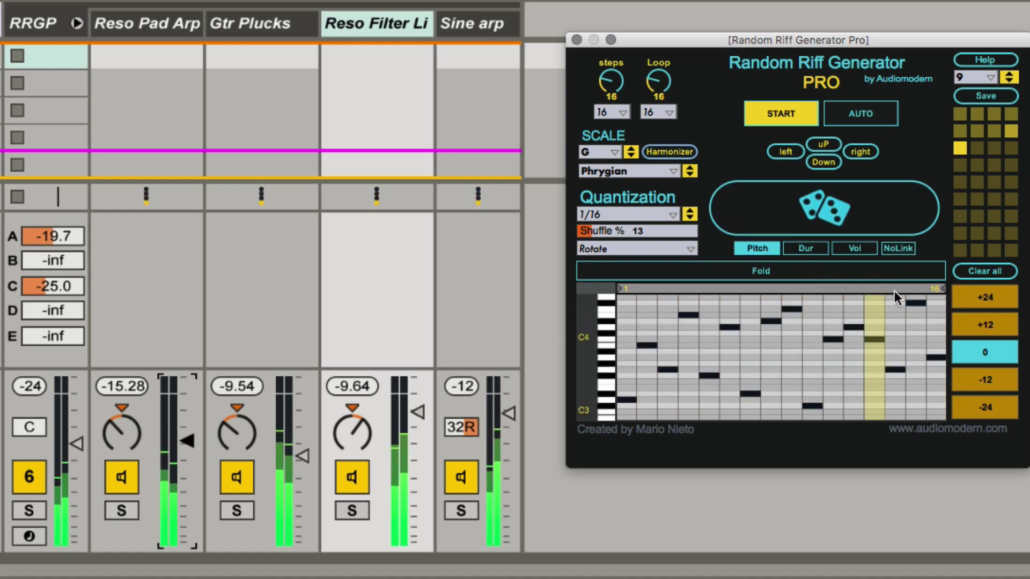
- Lower the pitches of steps 15 and 13, bringing step 13 level with step 14
{"action": "left_click_drag", "start_coordinate": [915, 303], "coordinate": [916, 363]}
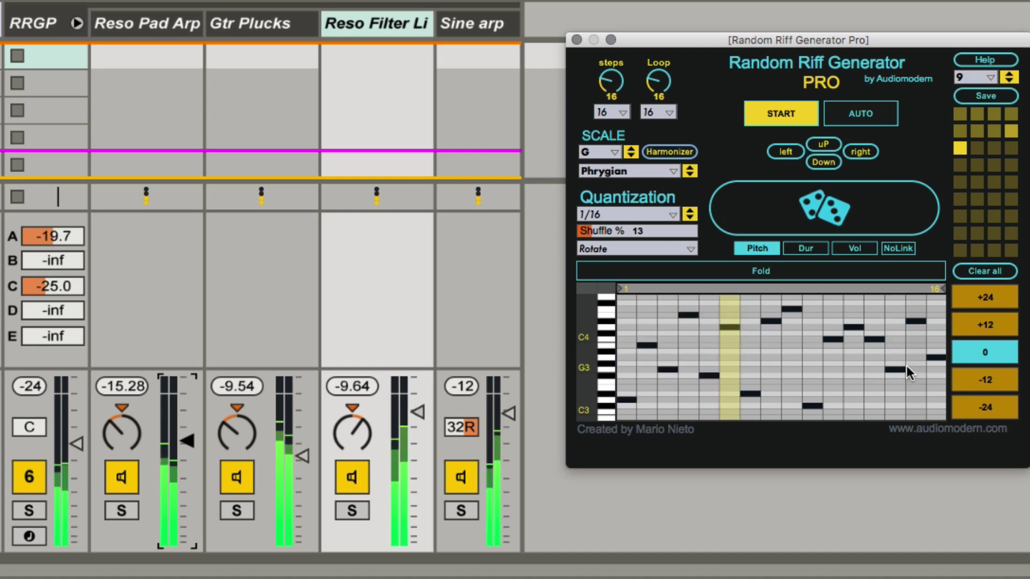
{"action": "left_click", "coordinate": [875, 370]}
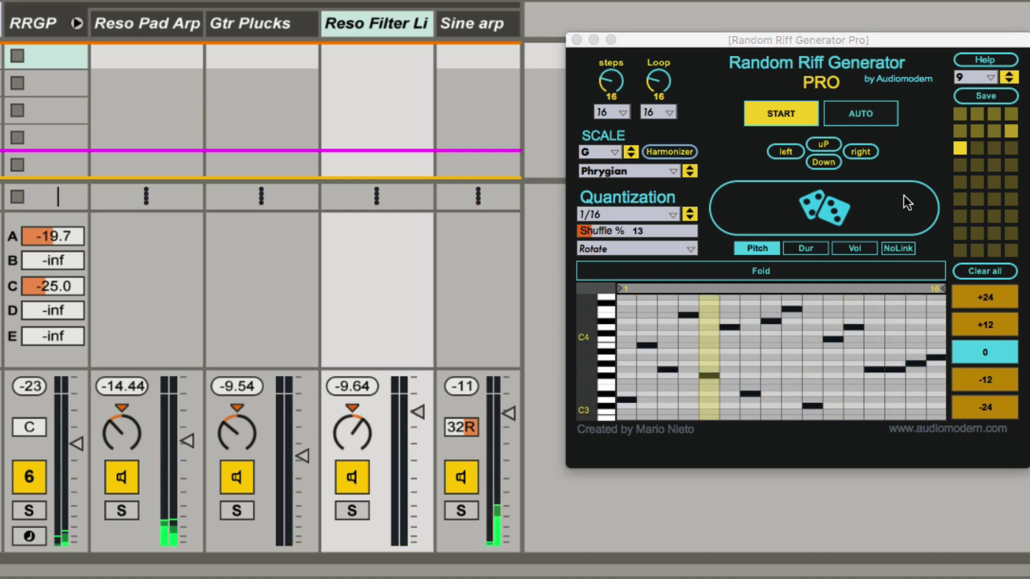
- Move to preset slot 10 and set the shuffle to 24% with the playback direction on Forward
{"action": "left_click", "coordinate": [975, 88]}
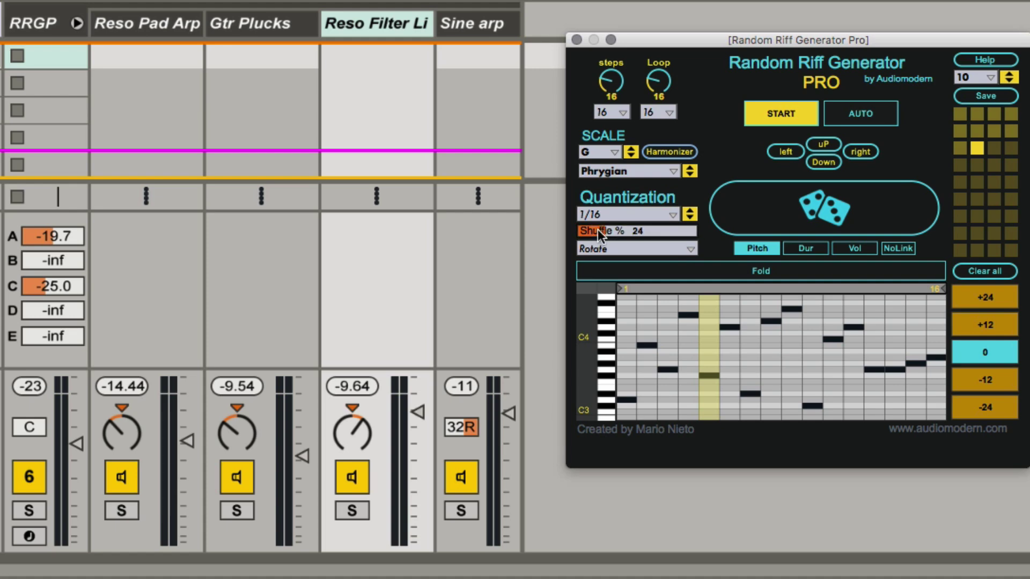
{"action": "left_click", "coordinate": [596, 249]}
{"action": "left_click", "coordinate": [590, 268]}
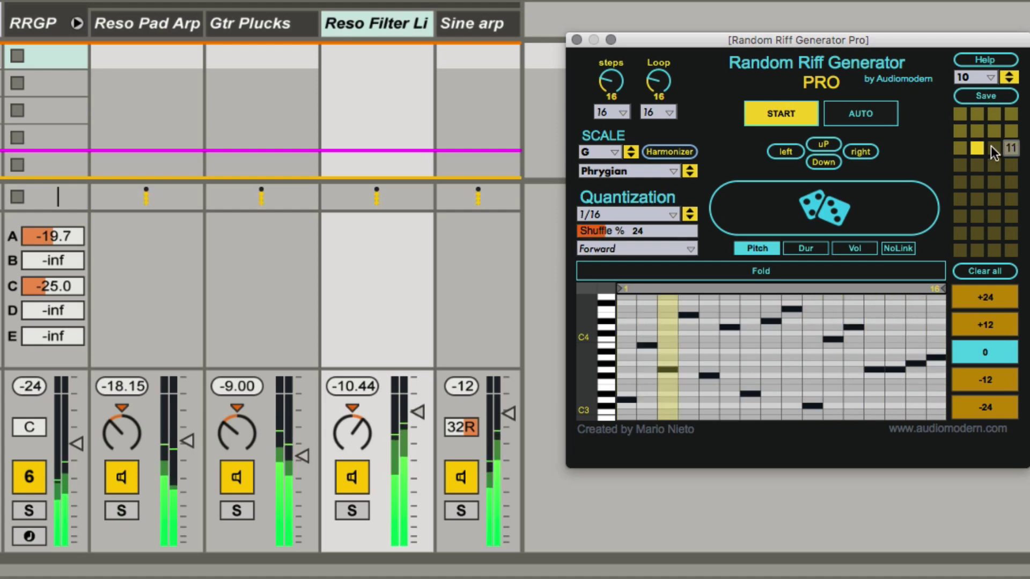
- Move to preset slot 11, randomize the note volumes and show the note durations
{"action": "left_click", "coordinate": [1007, 78]}
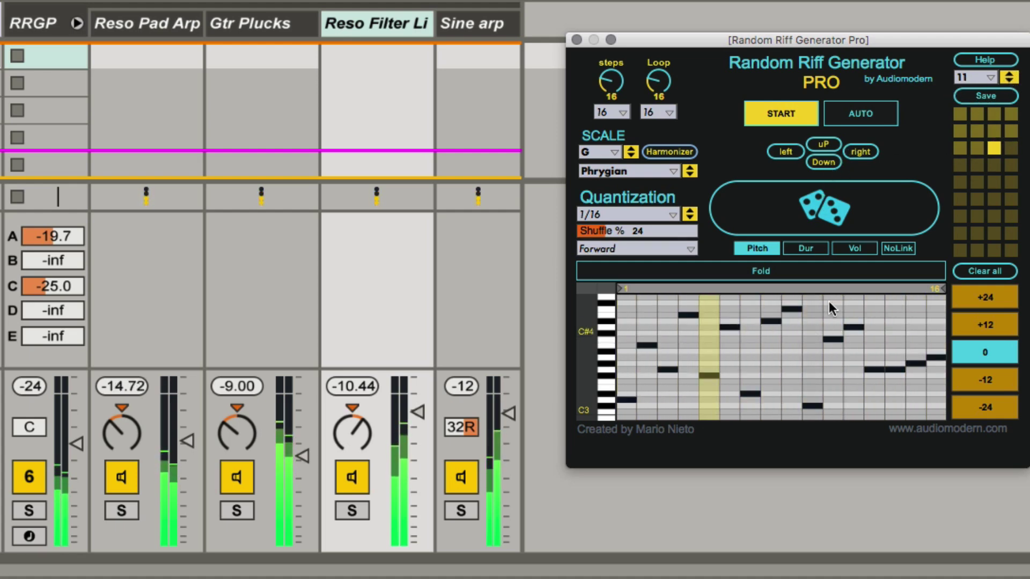
{"action": "left_click", "coordinate": [854, 248]}
{"action": "left_click", "coordinate": [843, 208]}
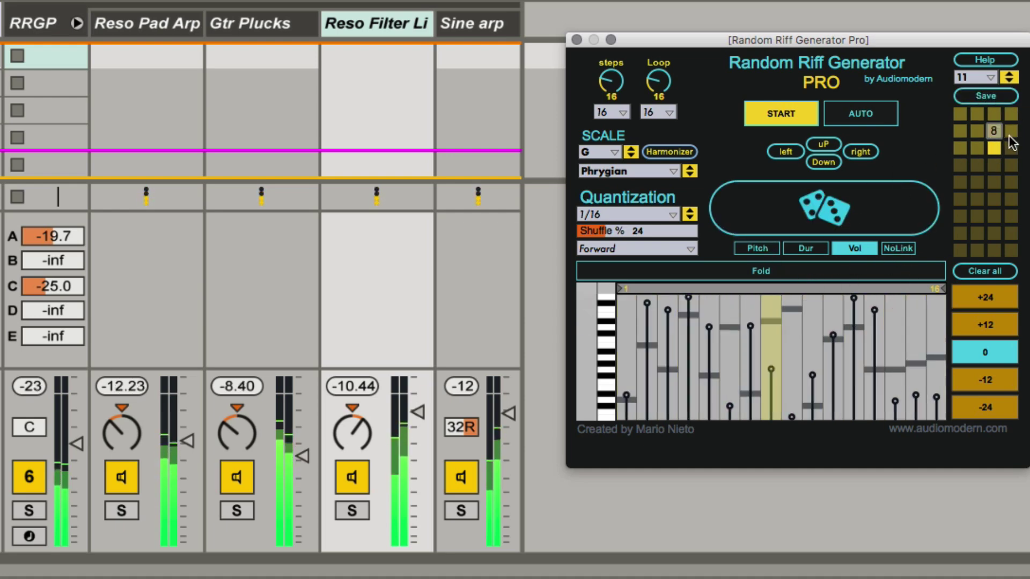
{"action": "left_click", "coordinate": [815, 248]}
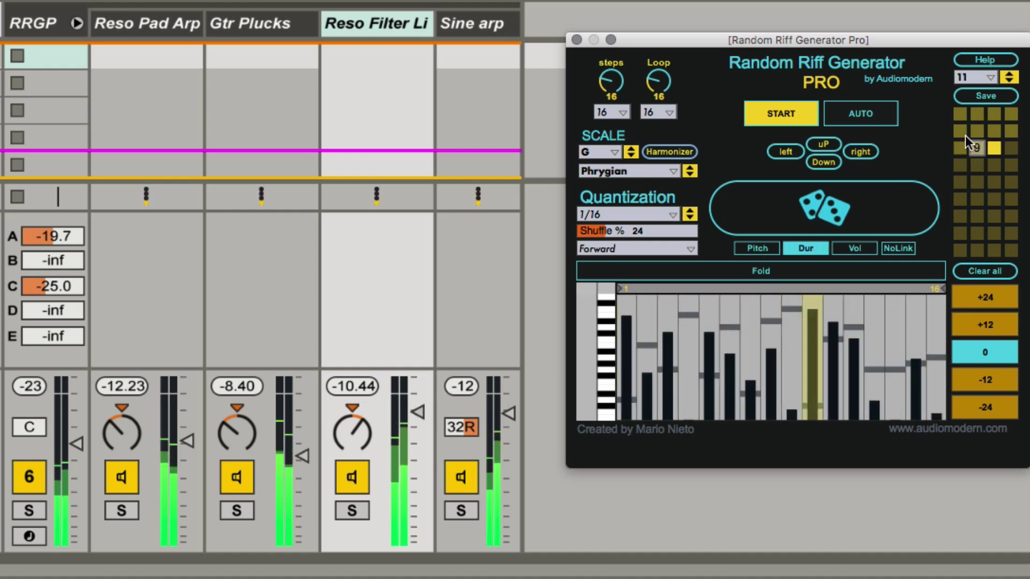
- Move to preset slot 12, randomize its note volumes and display the durations
{"action": "left_click", "coordinate": [1009, 76]}
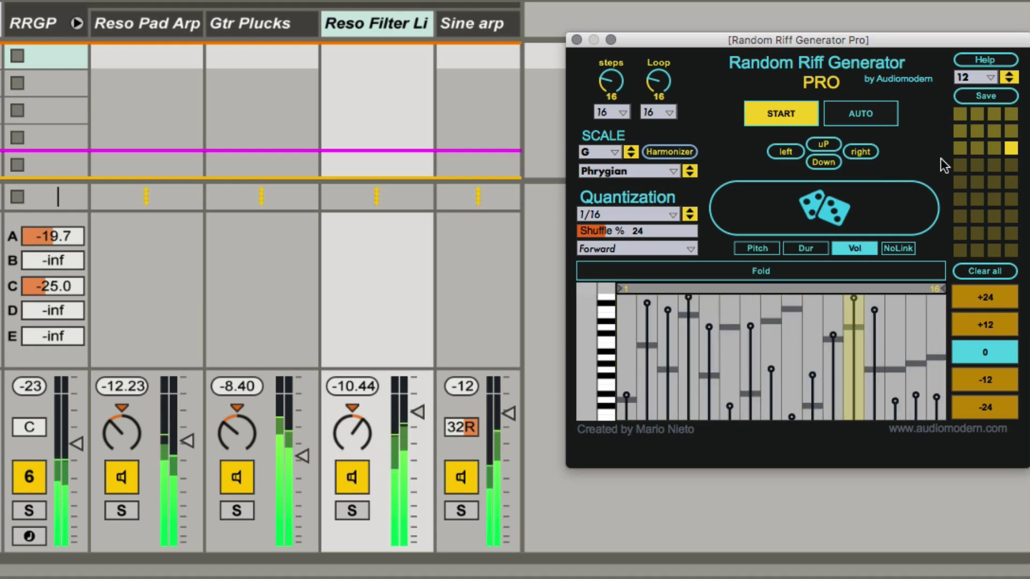
{"action": "left_click", "coordinate": [850, 201]}
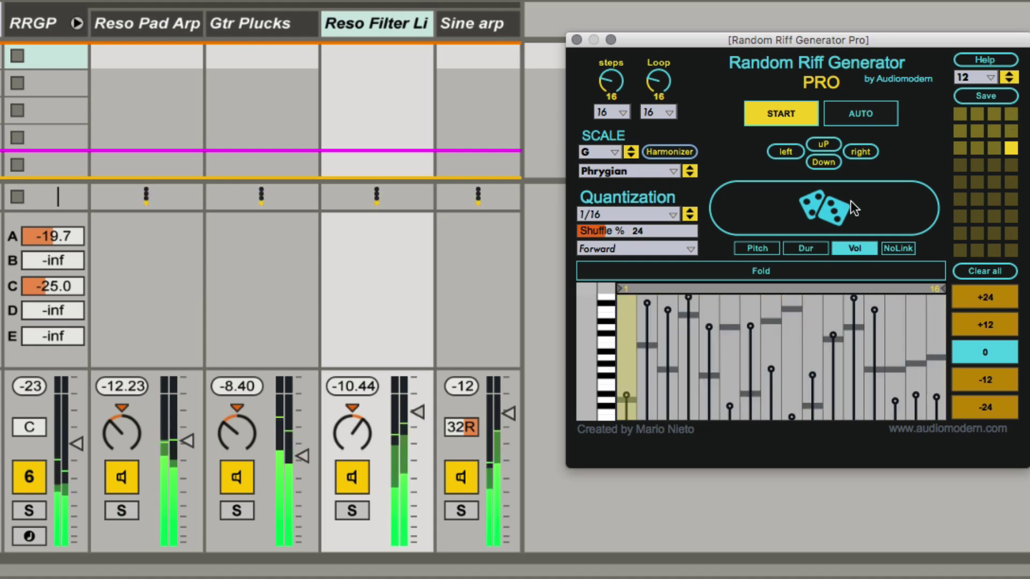
{"action": "left_click", "coordinate": [802, 249]}
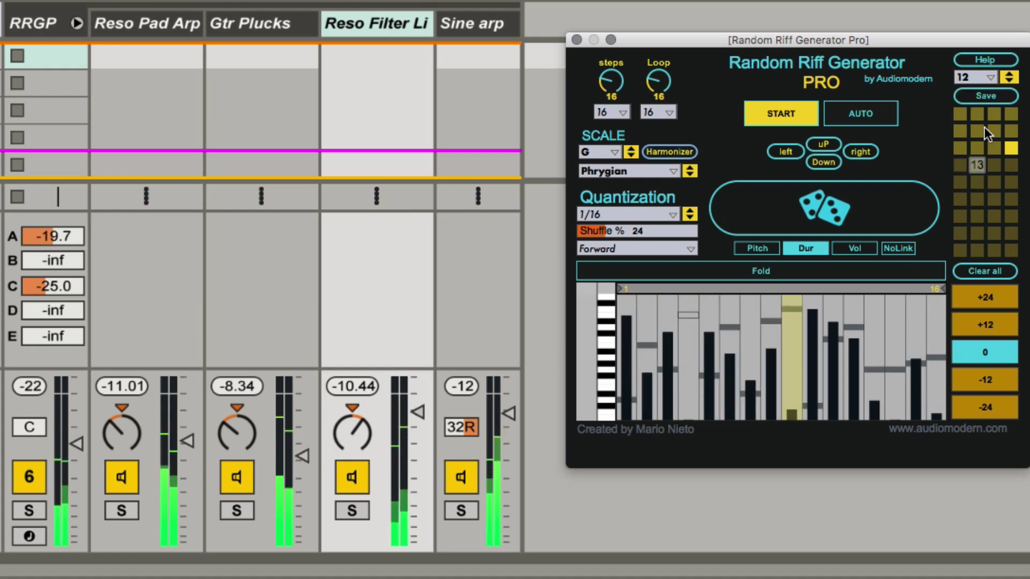
- Recall presets 9, 10 and 11 in turn, then alternate between presets 10 and 11 again
{"action": "left_click", "coordinate": [957, 145]}
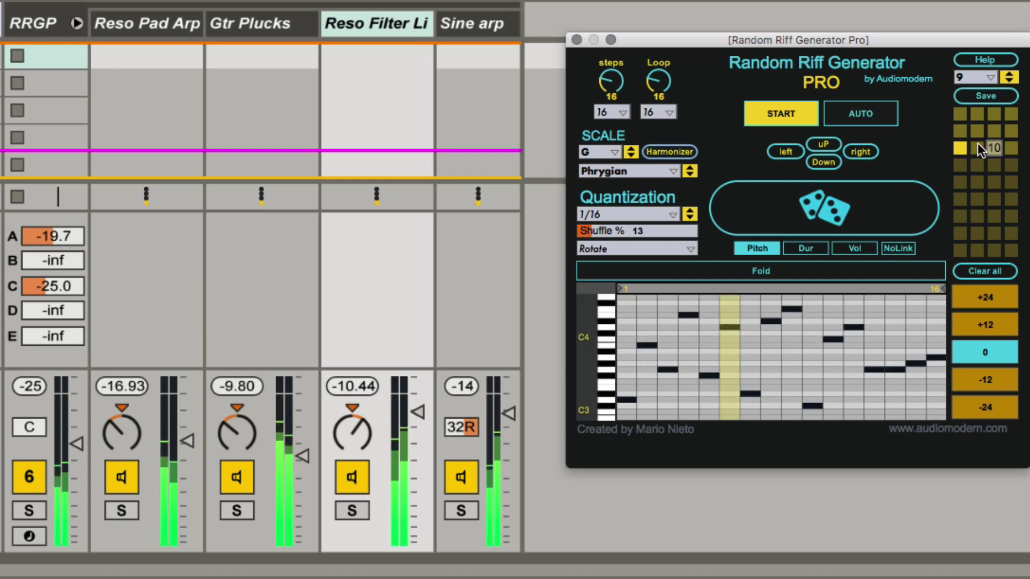
{"action": "left_click", "coordinate": [977, 145]}
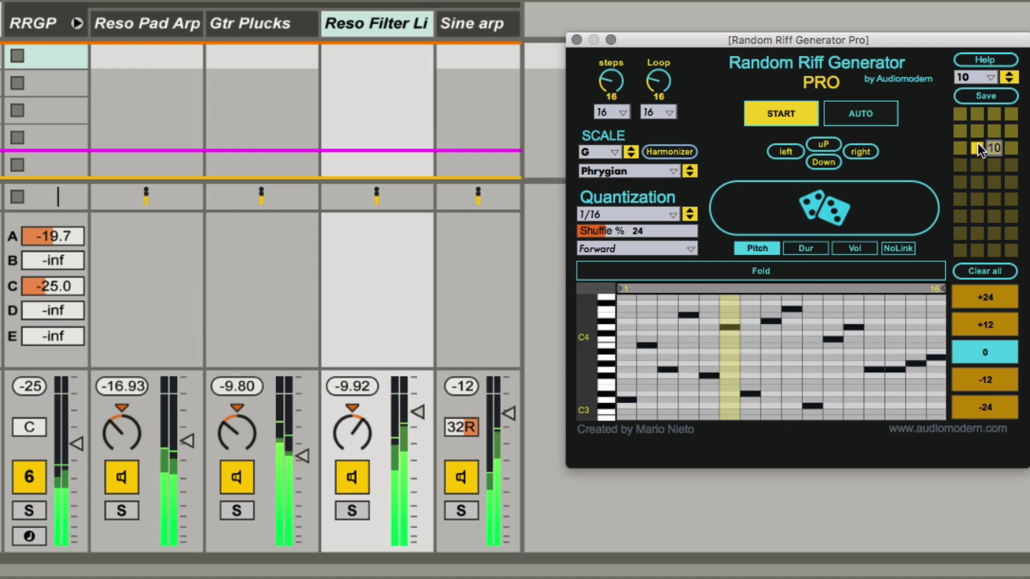
{"action": "left_click", "coordinate": [993, 146]}
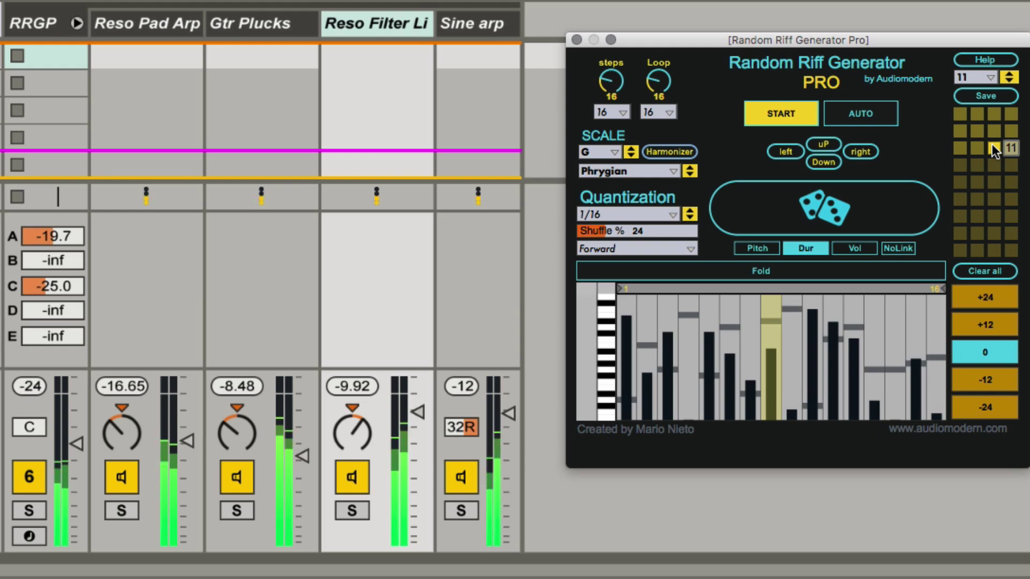
{"action": "left_click", "coordinate": [976, 147]}
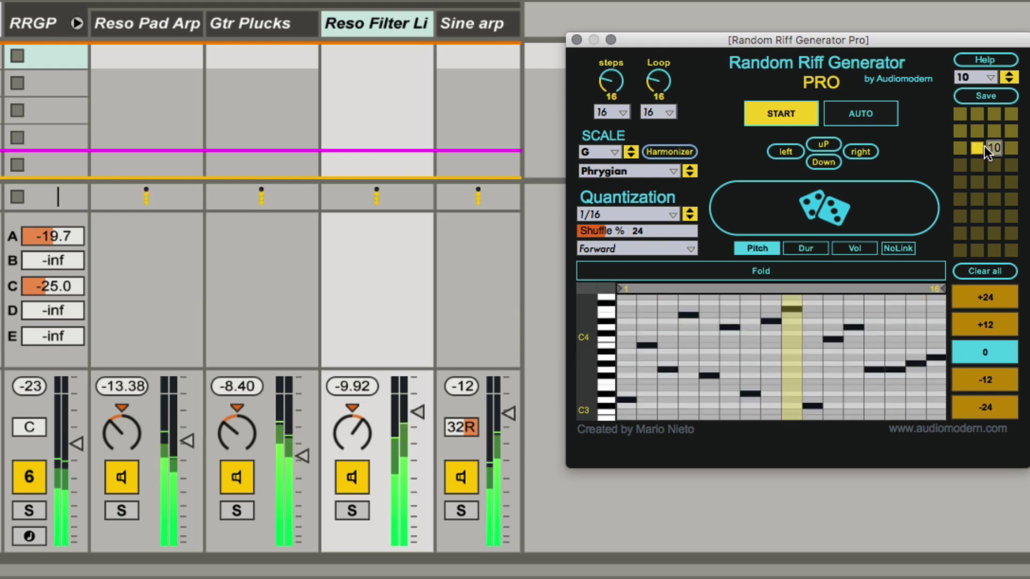
{"action": "left_click", "coordinate": [993, 146]}
{"action": "left_click", "coordinate": [1003, 146]}
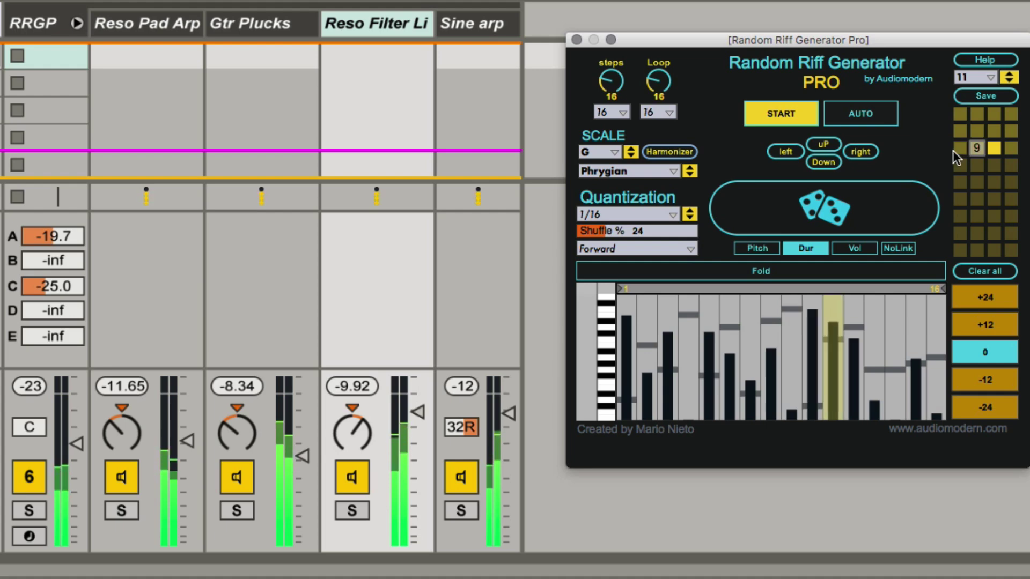
- Recall presets 5, 7 and 6 one after another
{"action": "left_click", "coordinate": [960, 133]}
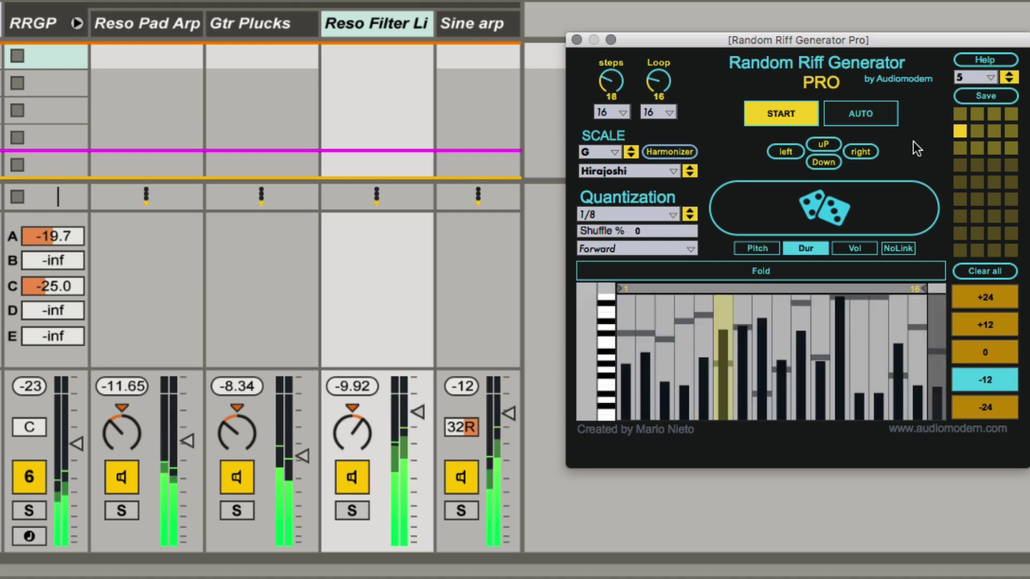
{"action": "left_click", "coordinate": [990, 129]}
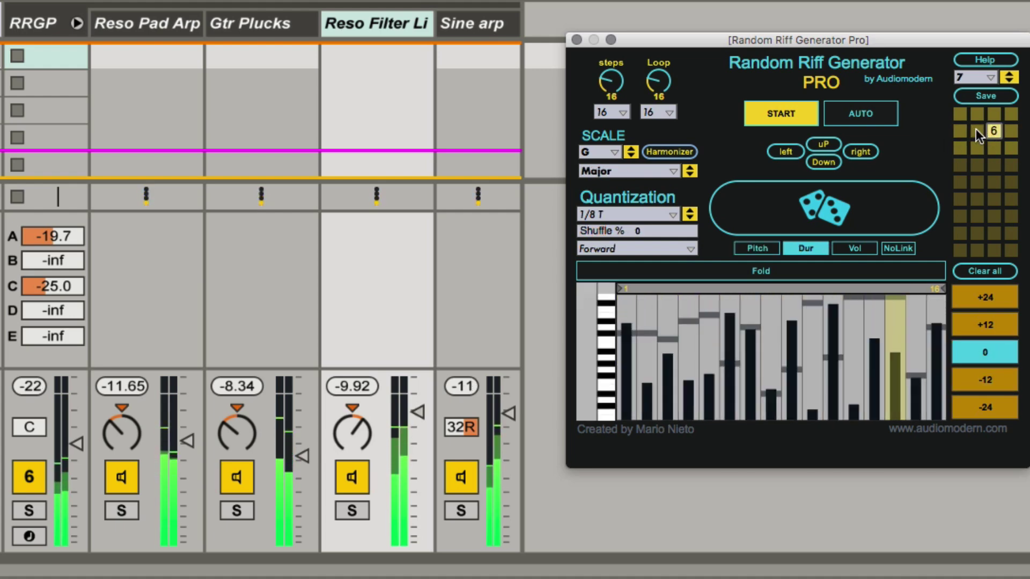
{"action": "left_click", "coordinate": [976, 131]}
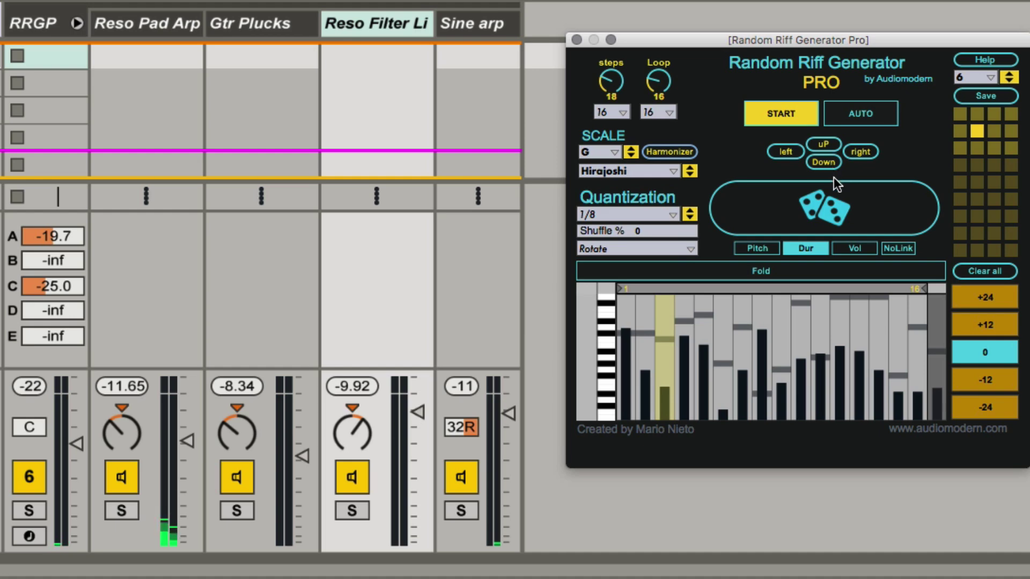
- Switch the riff triggering from Auto to Keyboard, arm the RRGP track for recording and start playback
{"action": "left_click", "coordinate": [845, 115]}
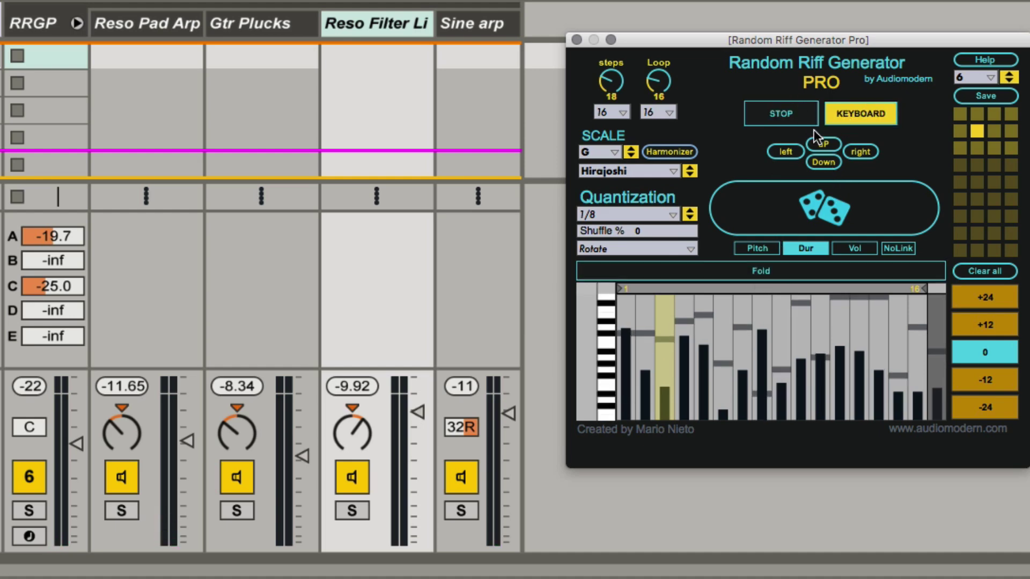
{"action": "left_click", "coordinate": [36, 533]}
{"action": "key", "text": "space"}
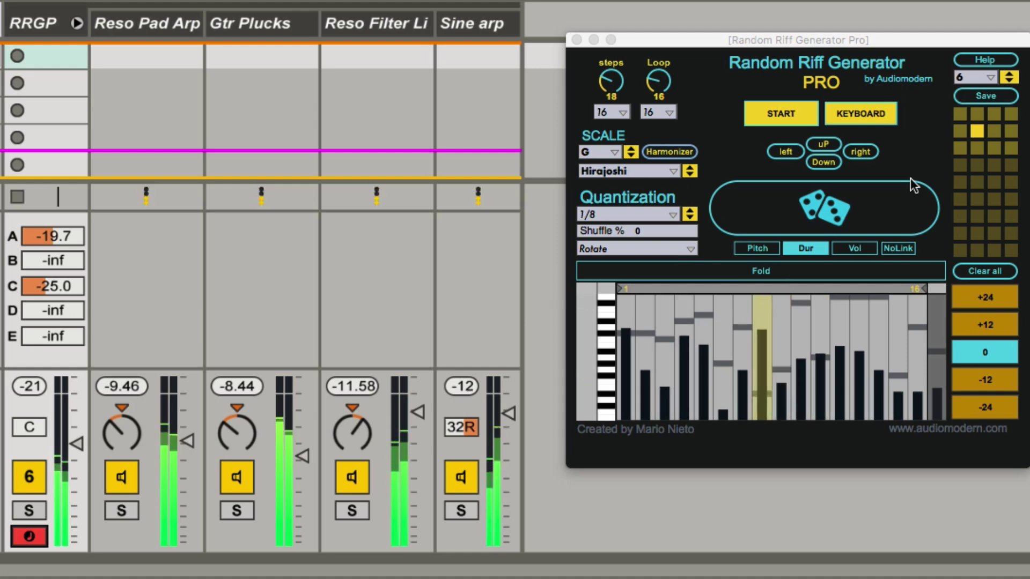
- Recall preset 2, then stop the riff generator and start it again
{"action": "left_click", "coordinate": [983, 114]}
{"action": "left_click", "coordinate": [982, 114]}
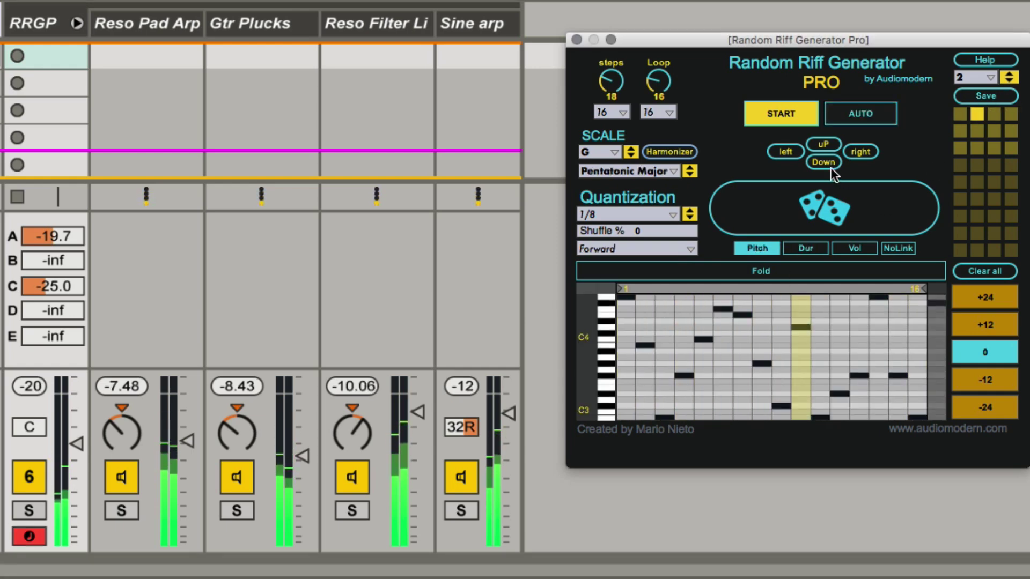
{"action": "left_click", "coordinate": [799, 117]}
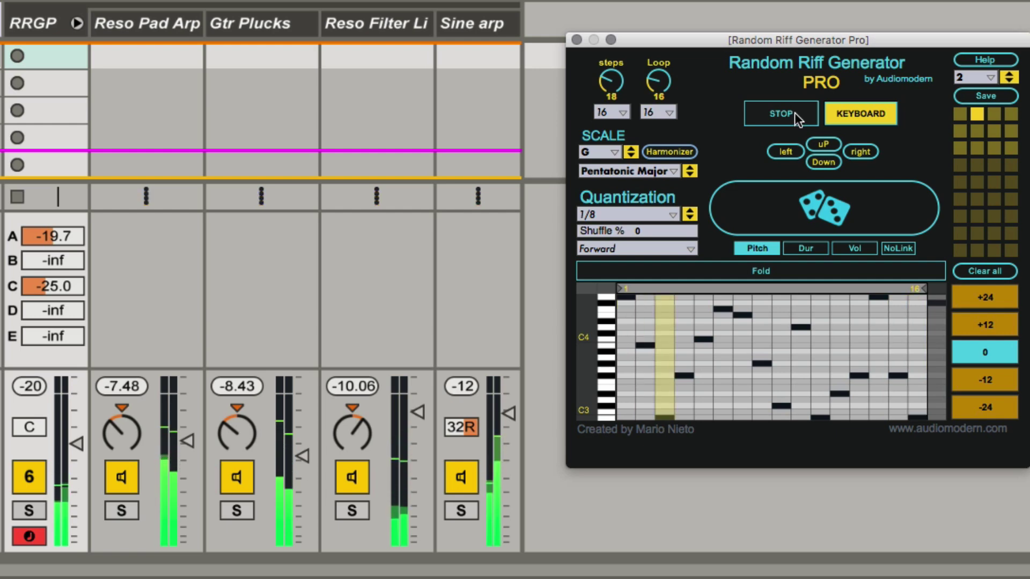
{"action": "left_click", "coordinate": [796, 114]}
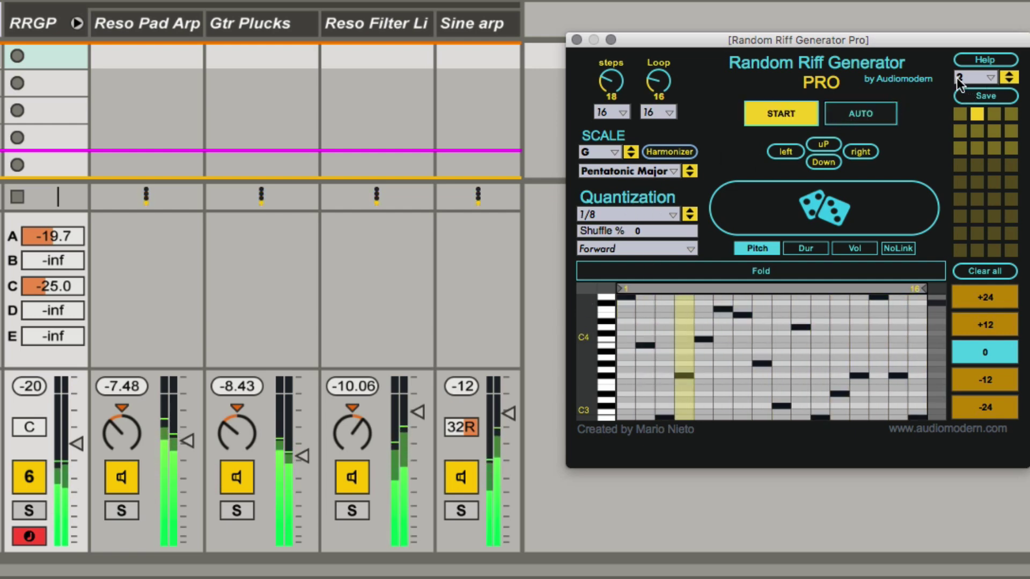
- Recall presets 3, 8 and 6 in turn
{"action": "left_click", "coordinate": [1007, 75]}
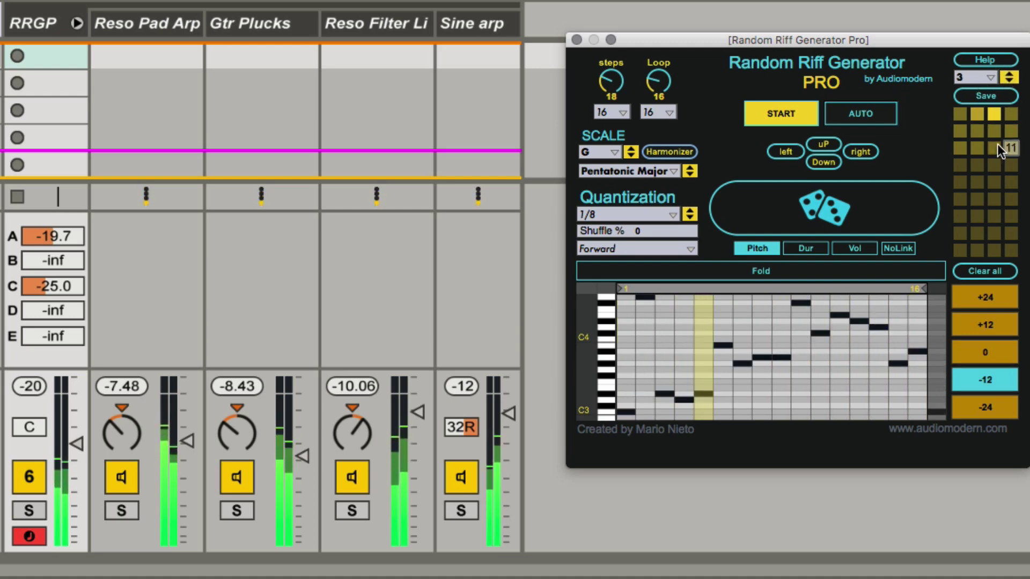
{"action": "left_click", "coordinate": [1006, 130]}
{"action": "left_click", "coordinate": [973, 129]}
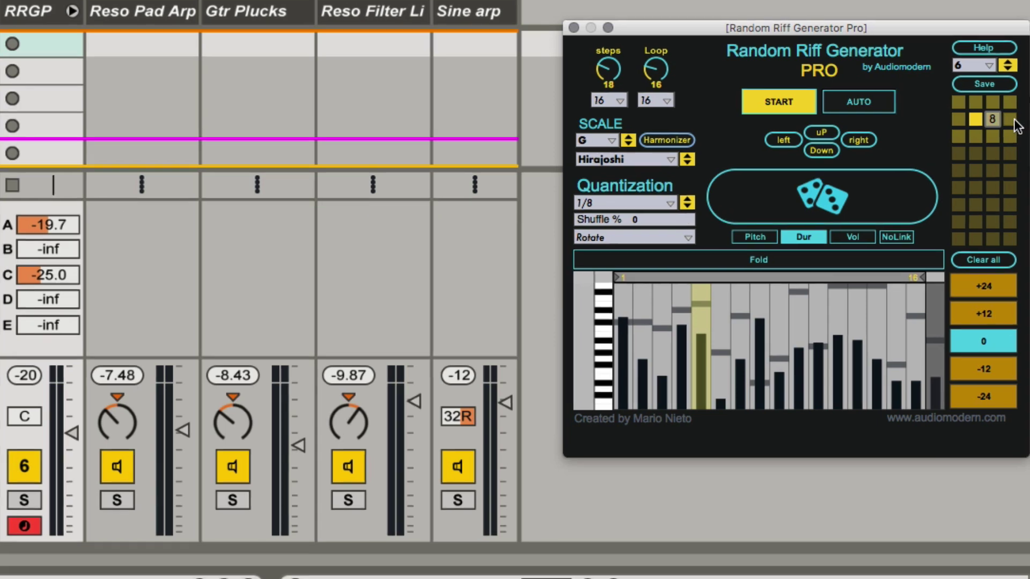
- Recall preset 8 and play it briefly before stopping playback
{"action": "left_click", "coordinate": [1009, 118]}
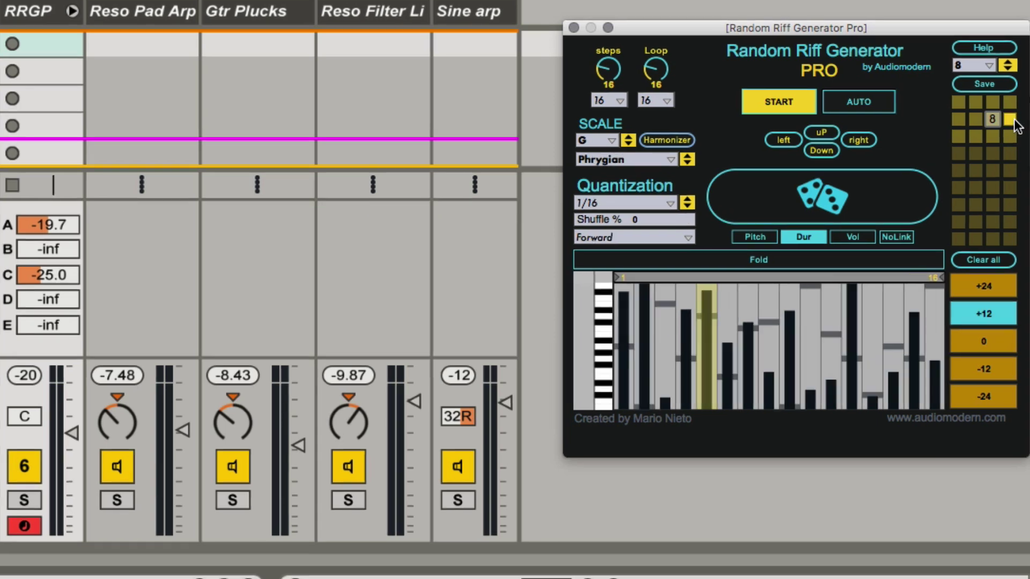
{"action": "key", "text": "space"}
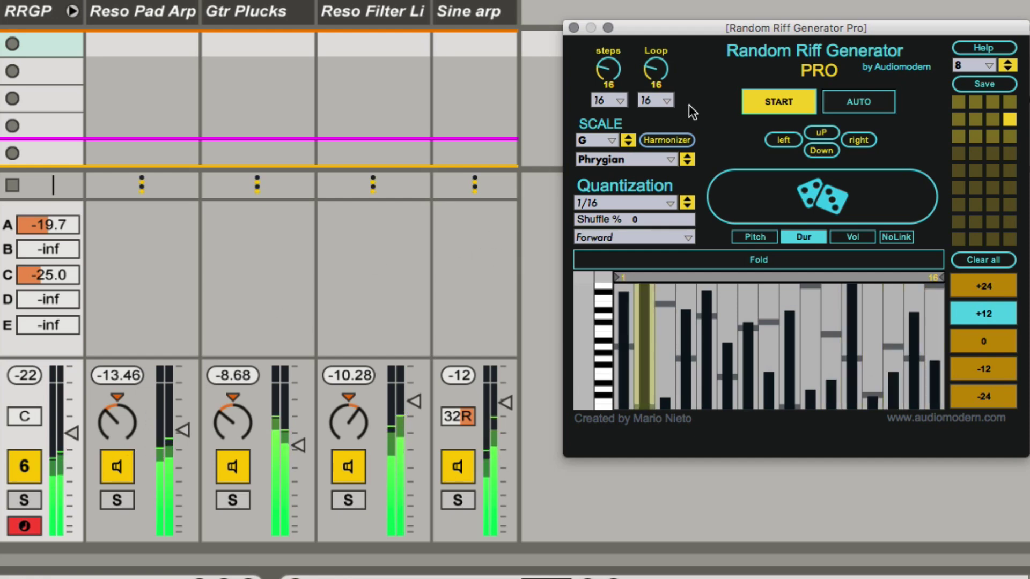
{"action": "key", "text": "space"}
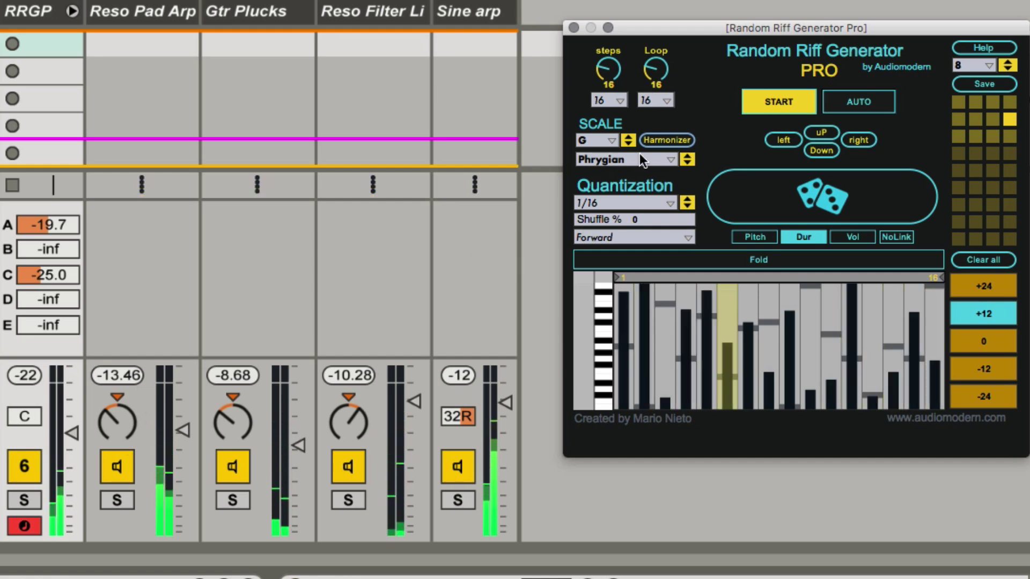